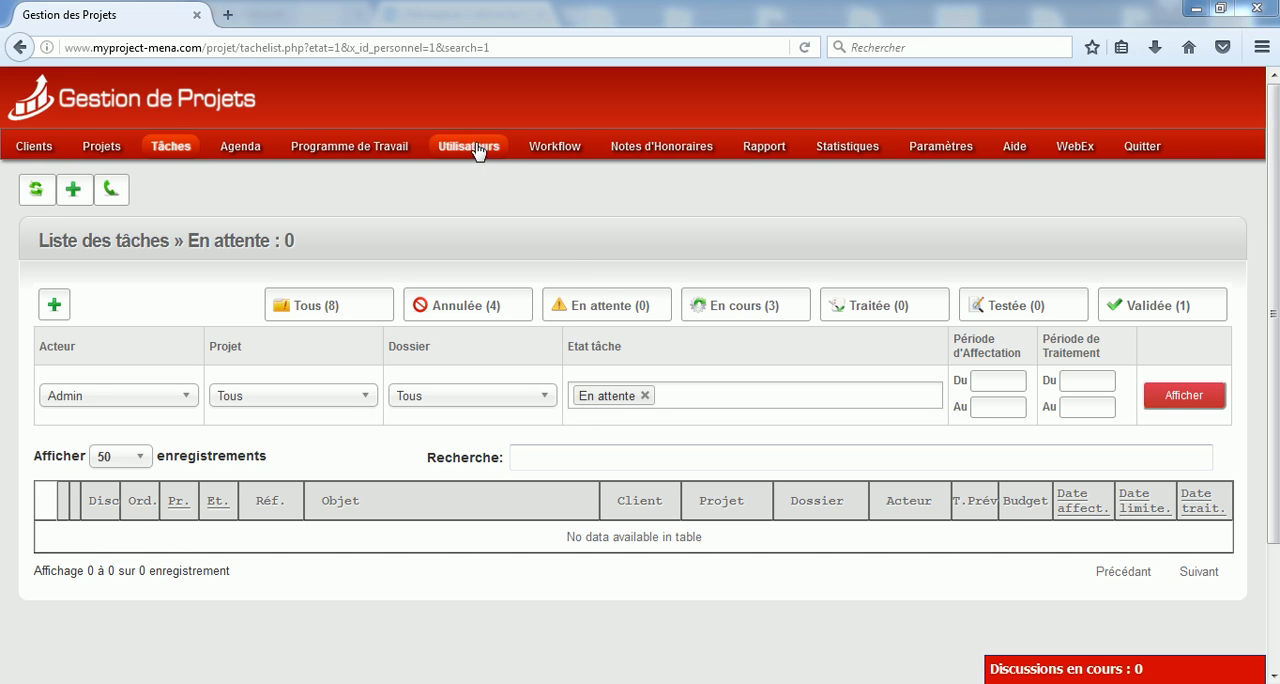
Create a new workflow with code 02 and the name "Processus achat"
left_click(560, 150)
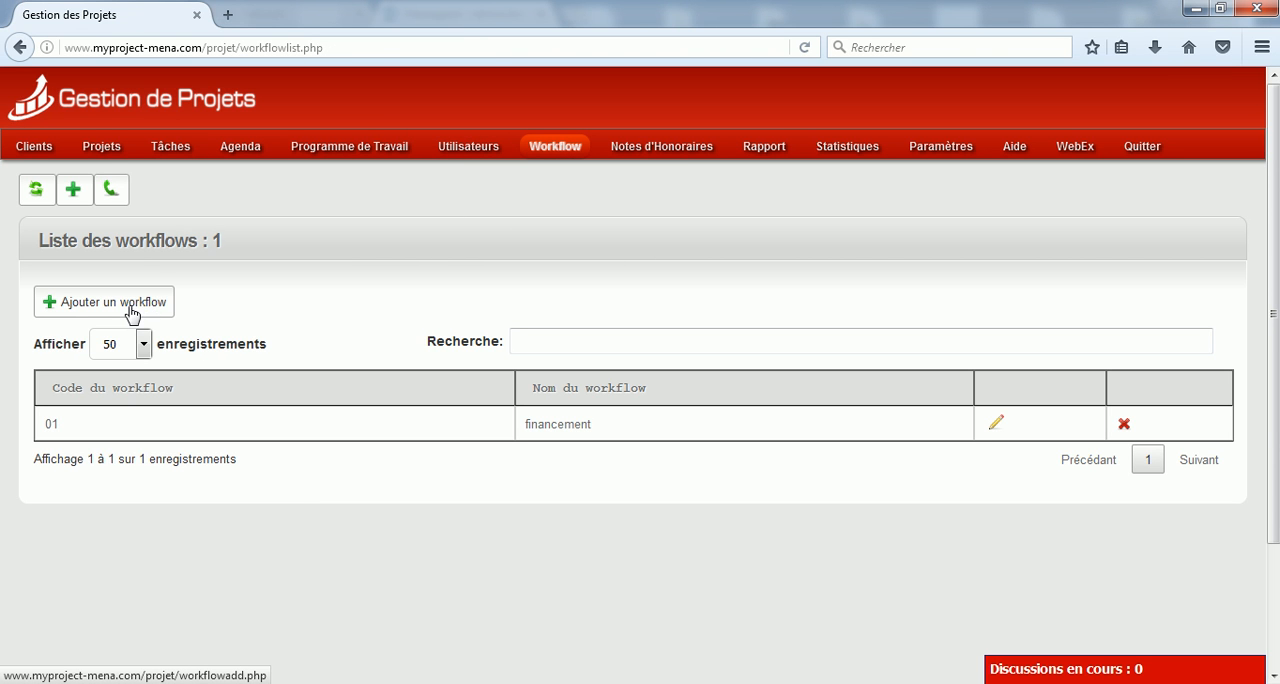
left_click(123, 312)
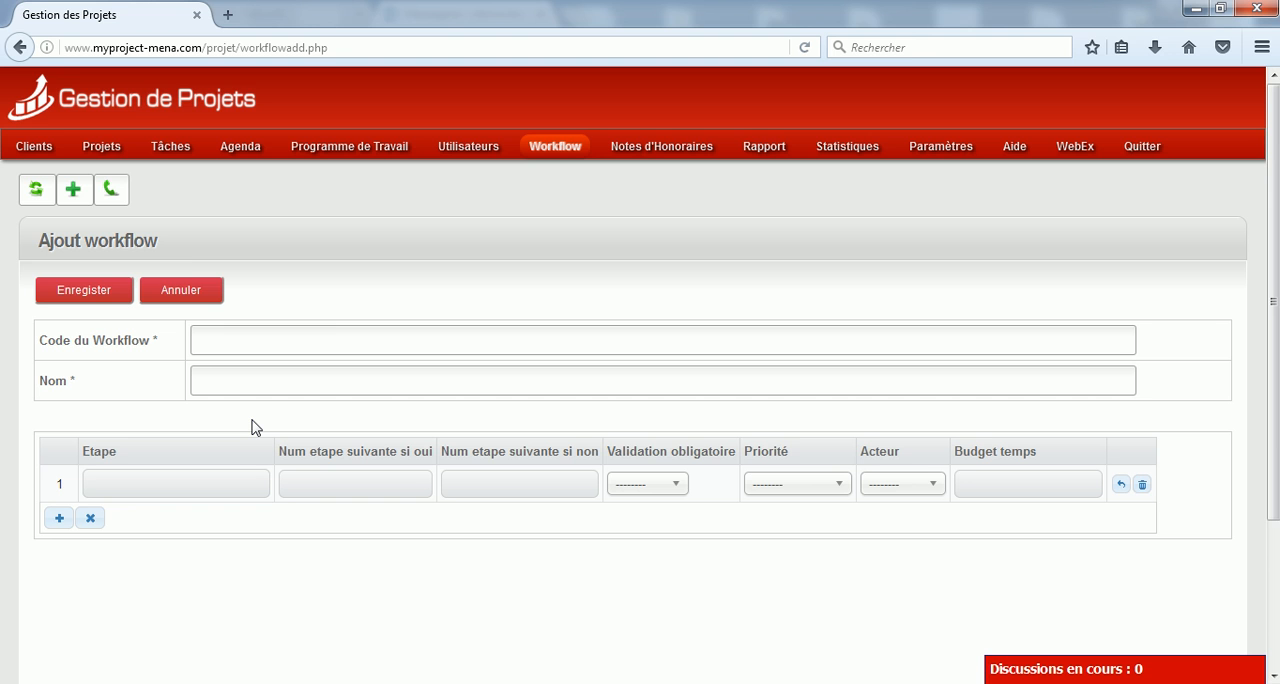
left_click(271, 337)
type("02")
key("Tab")
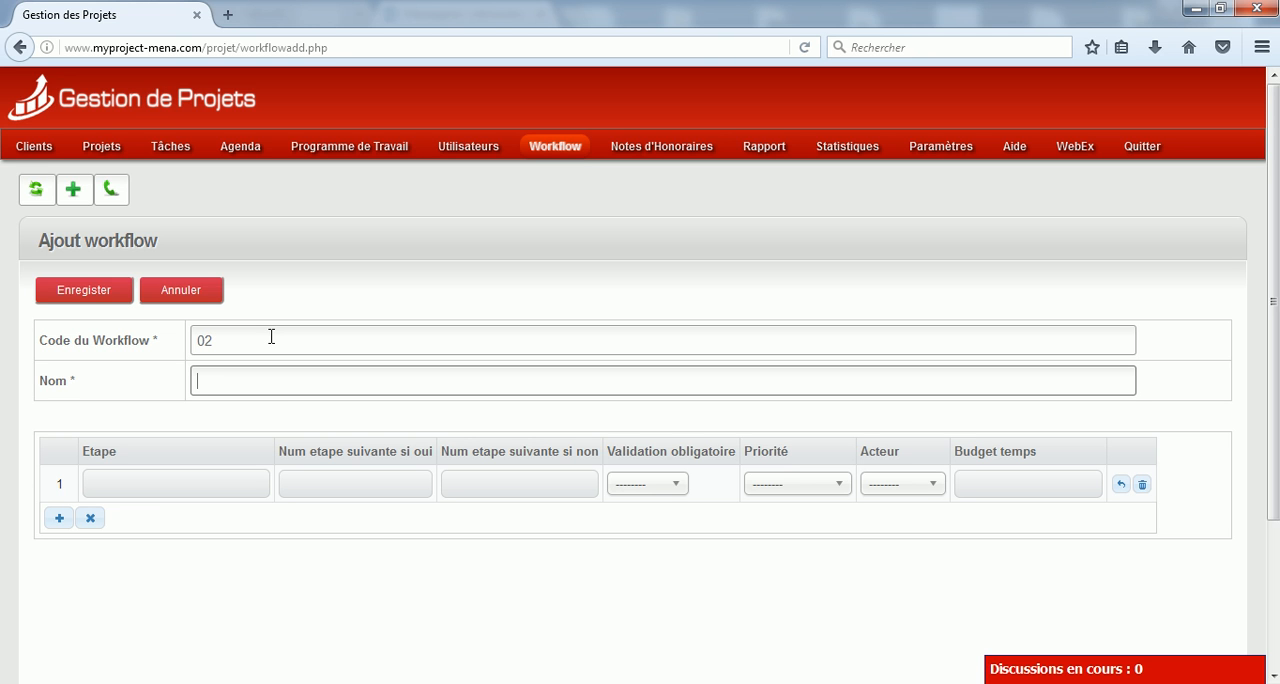
type("Processus acha")
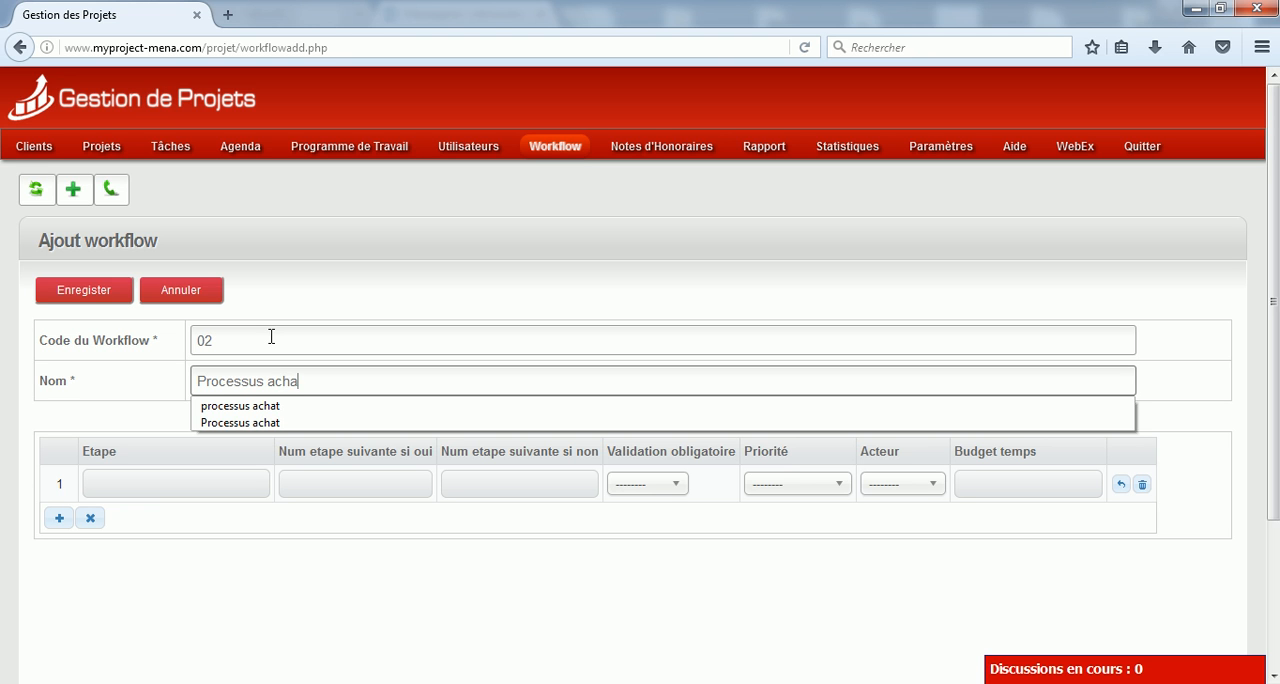
key("Down")
key("Down")
key("Return")
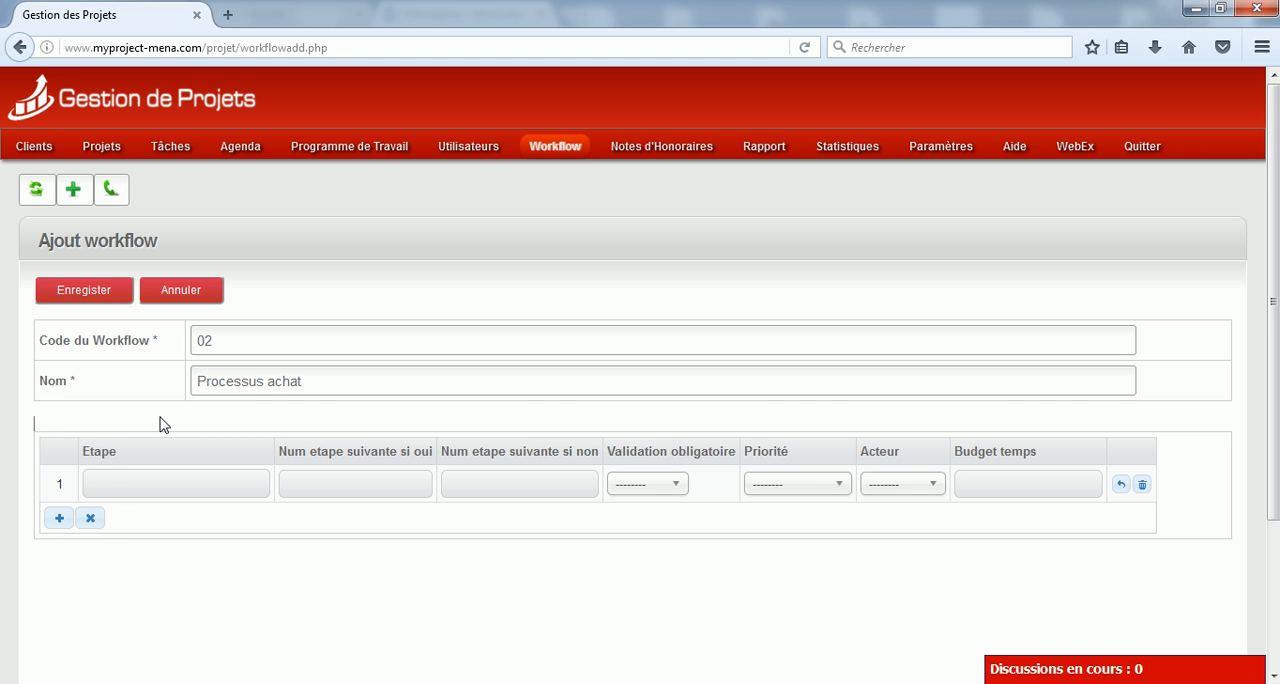
Define step 1 of the workflow as "etablir la demande d'achat" with mandatory validation Oui, priority Moyenne and actor Admin
left_click(128, 479)
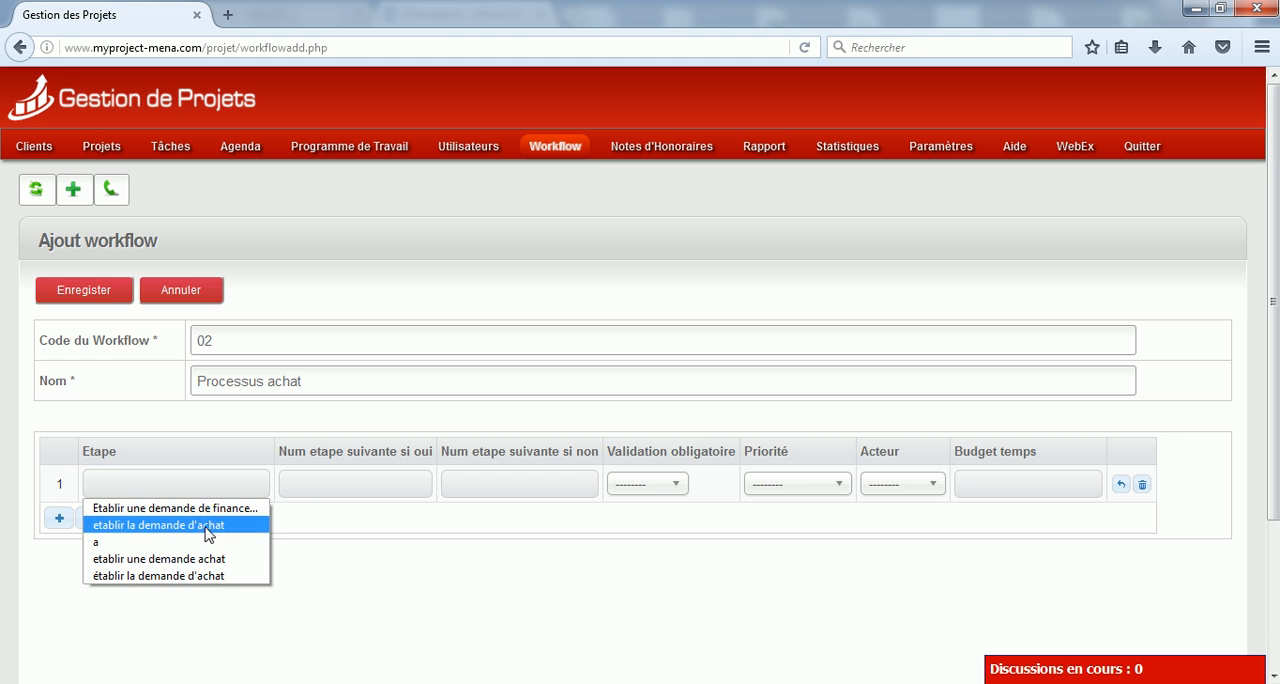
left_click(200, 527)
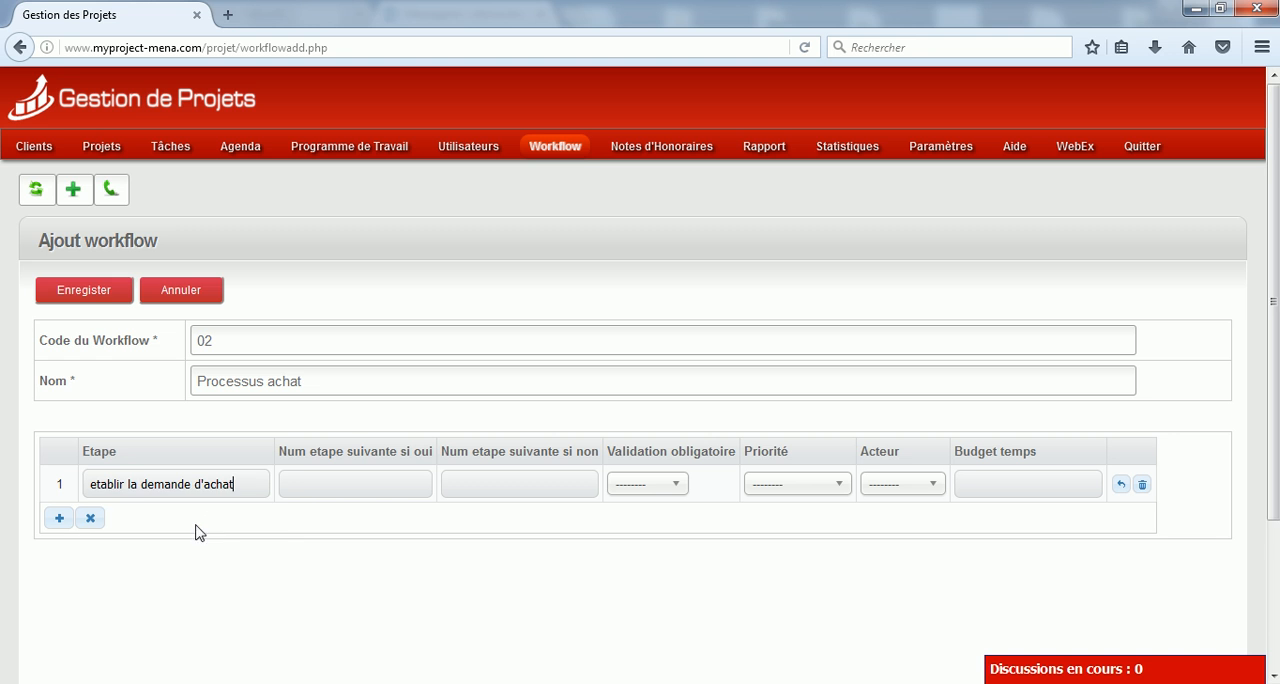
left_click(653, 487)
left_click(660, 564)
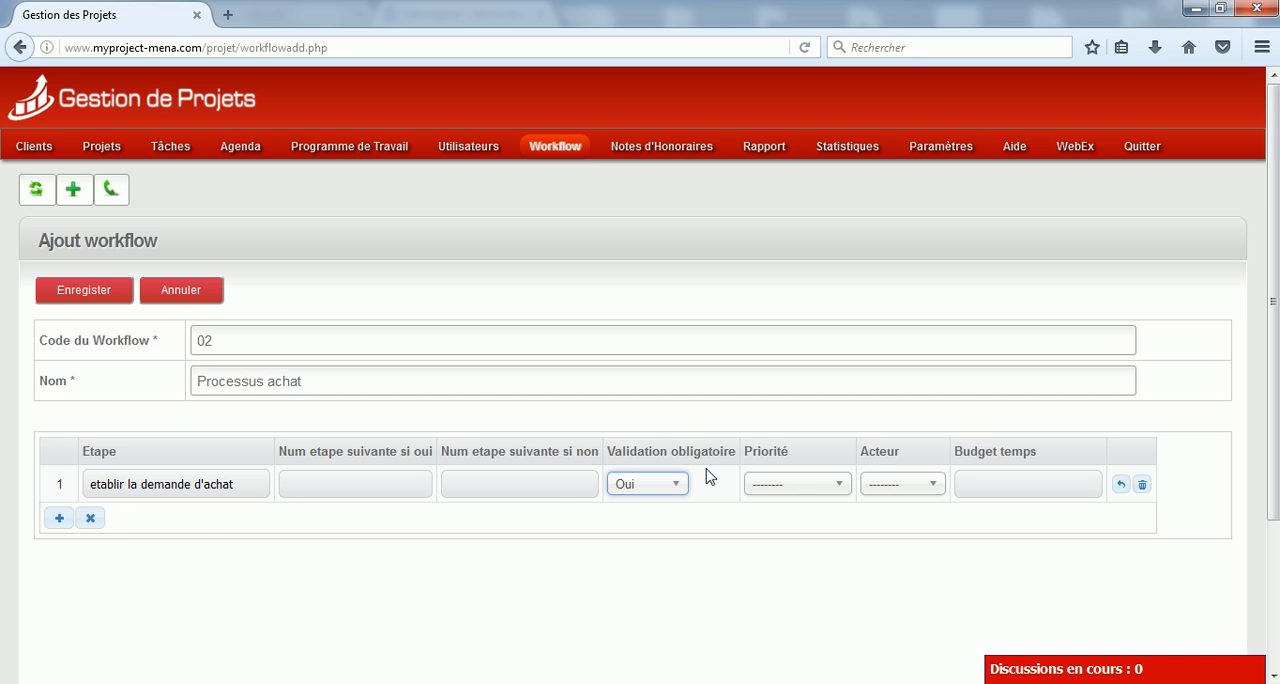
left_click(841, 487)
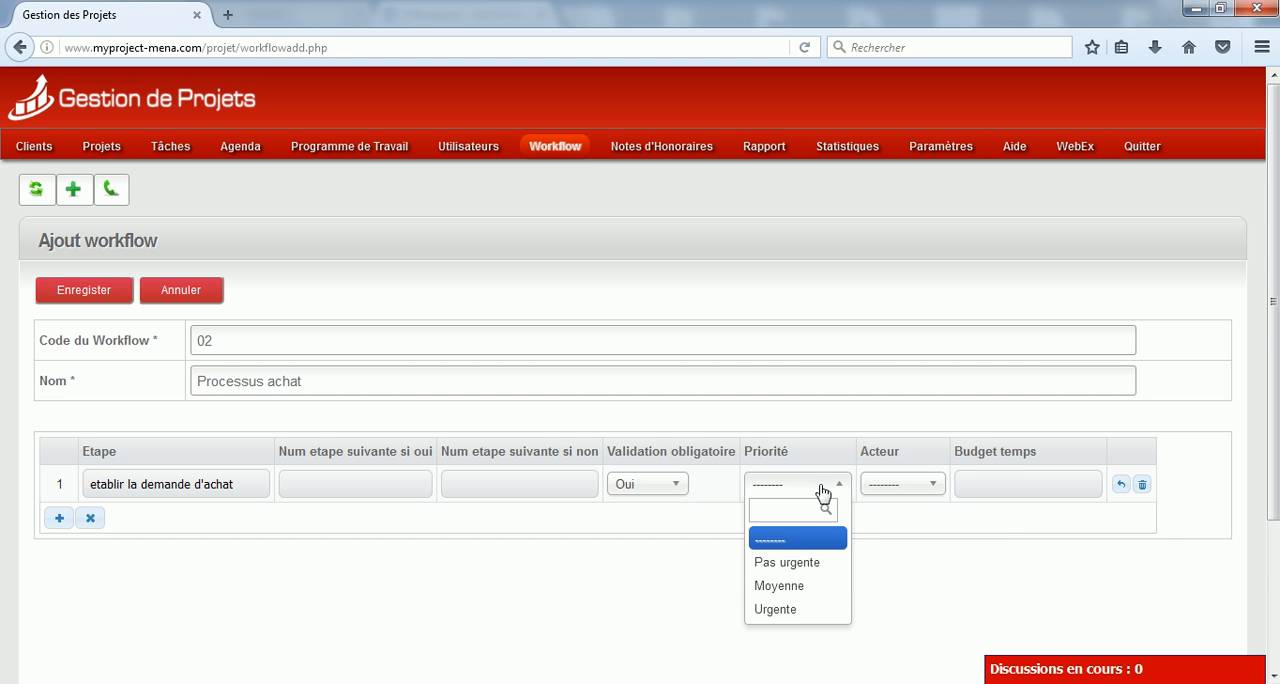
left_click(796, 590)
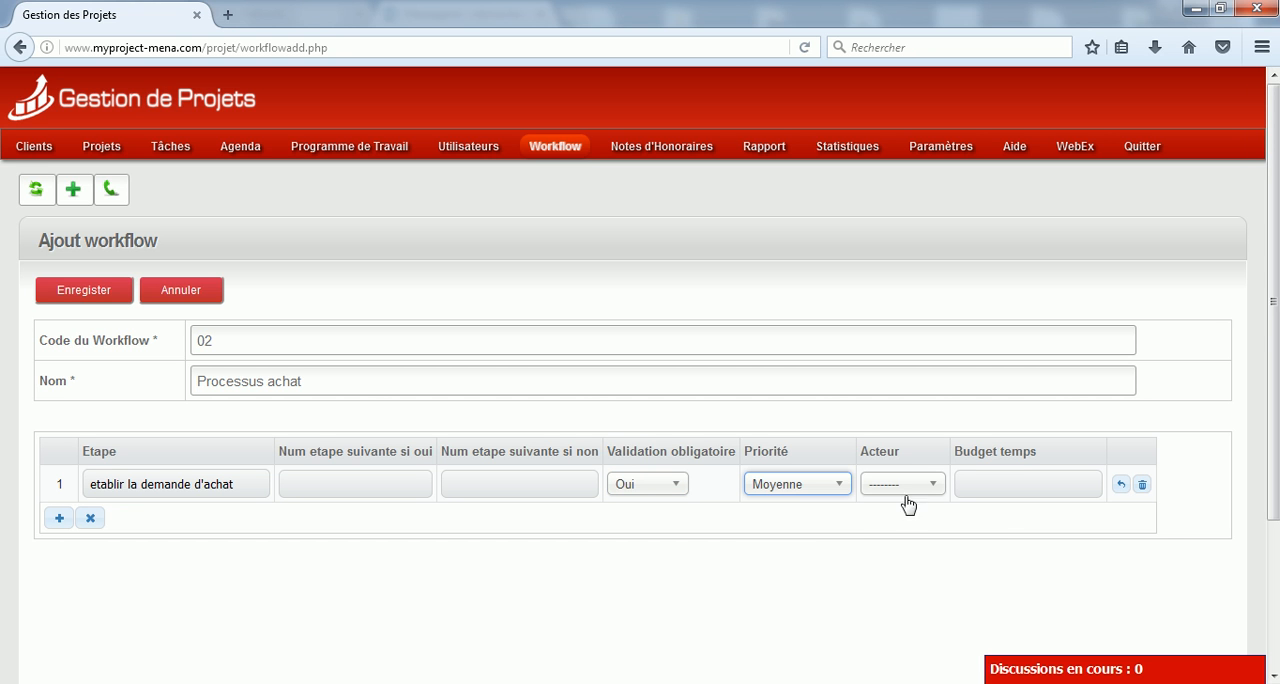
left_click(904, 489)
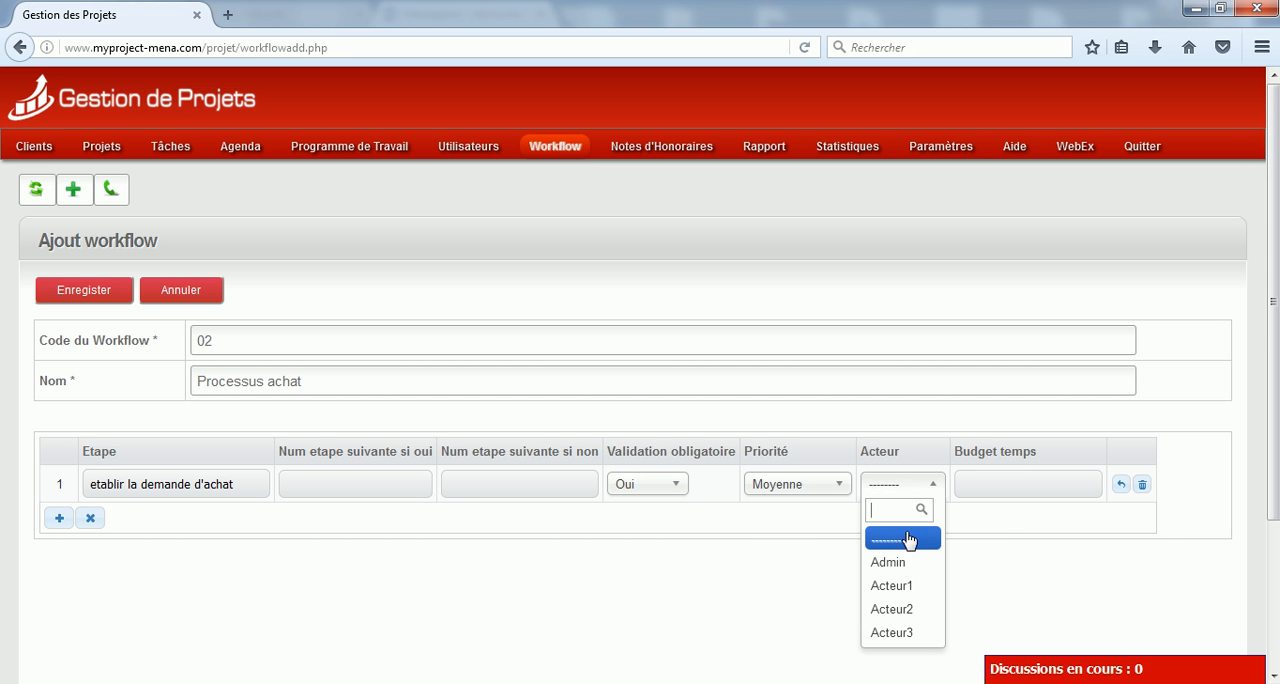
left_click(910, 566)
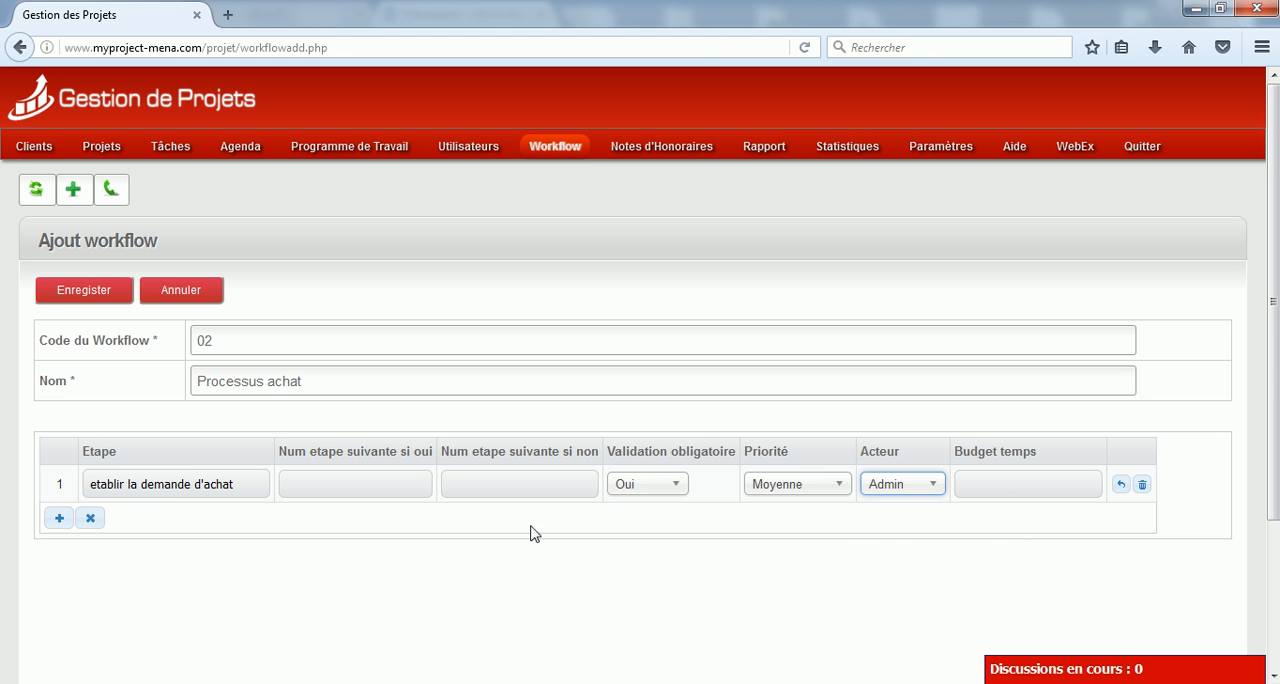
Add step 2, "collecter les devis des fournisseurs", with mandatory validation Oui, priority Pas urgente and actor Admin
left_click(59, 519)
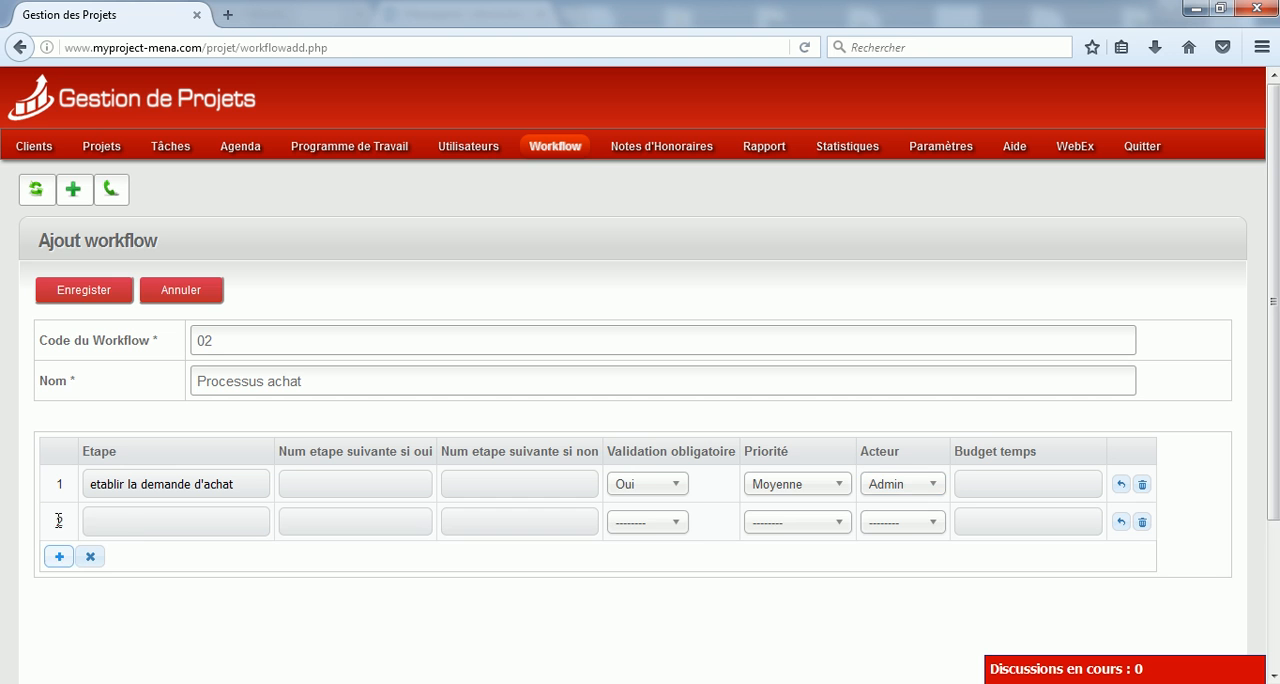
left_click(138, 530)
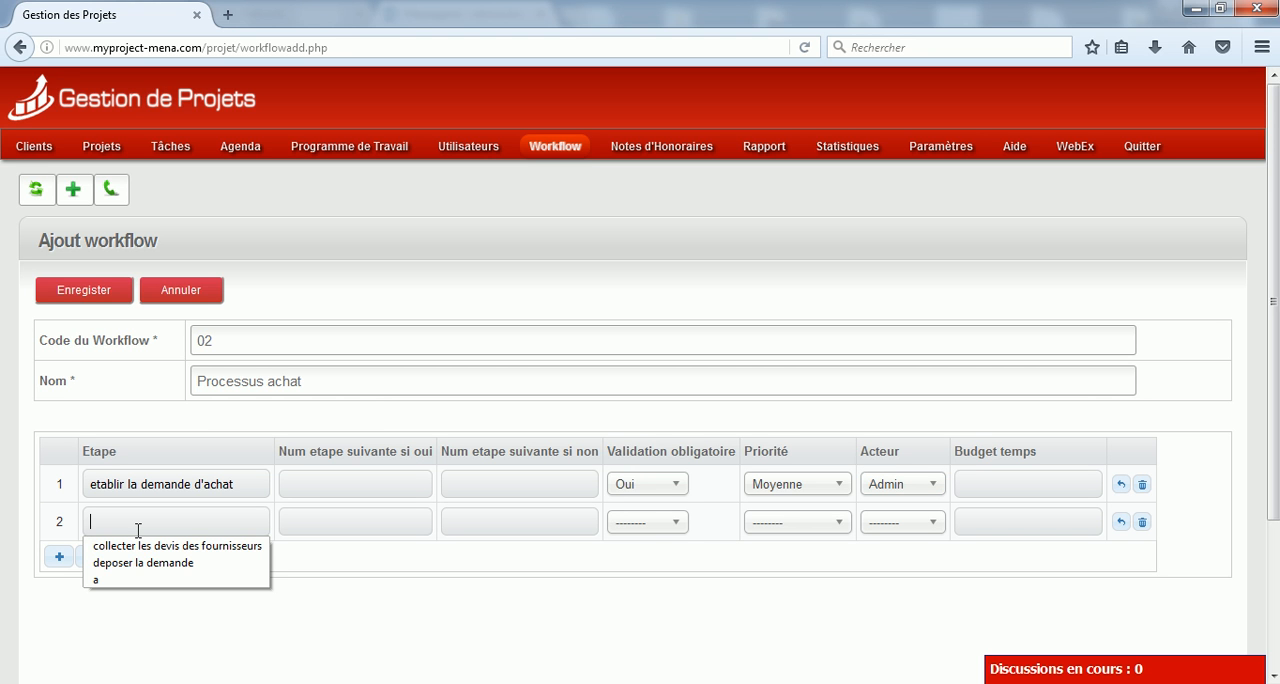
left_click(160, 546)
left_click(655, 524)
left_click(652, 598)
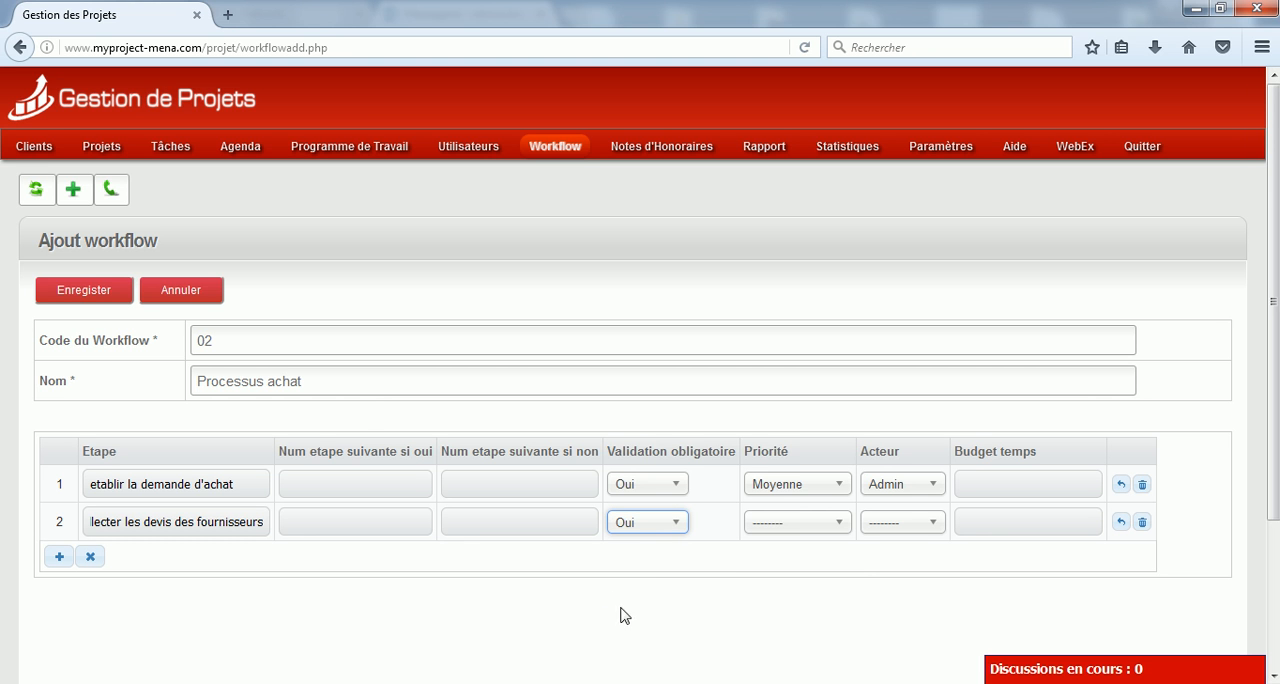
left_click(807, 525)
left_click(806, 527)
left_click(805, 527)
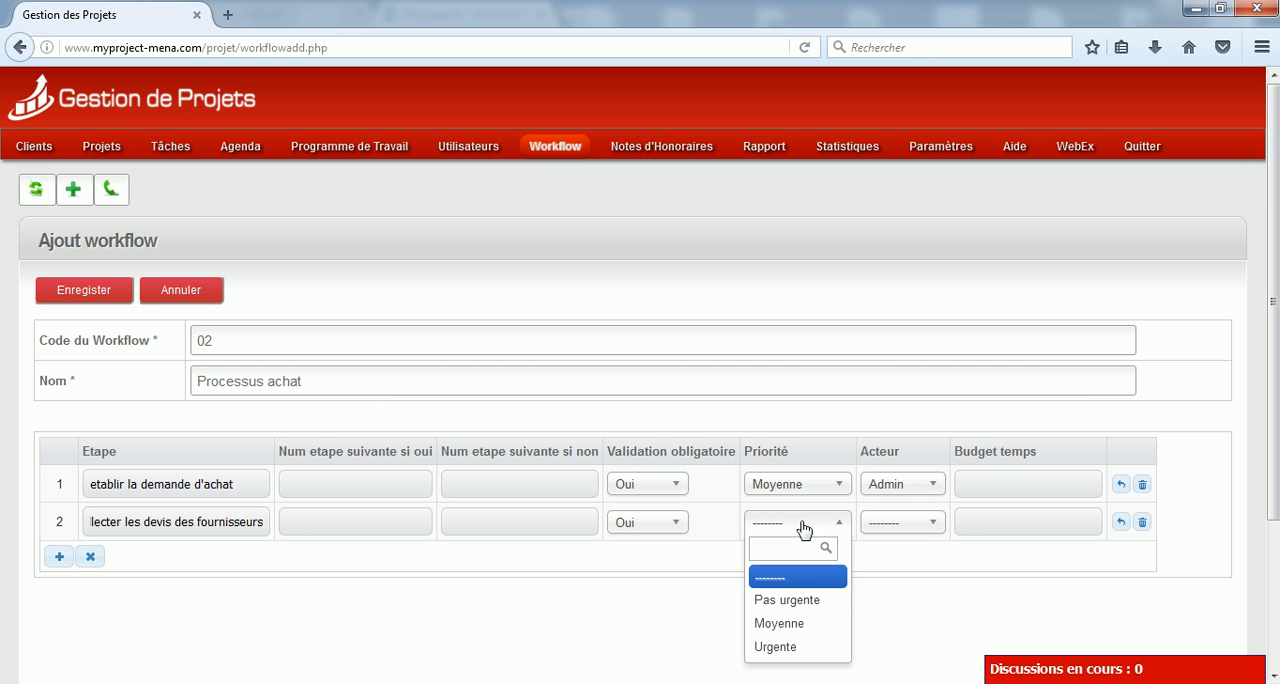
left_click(812, 600)
left_click(924, 528)
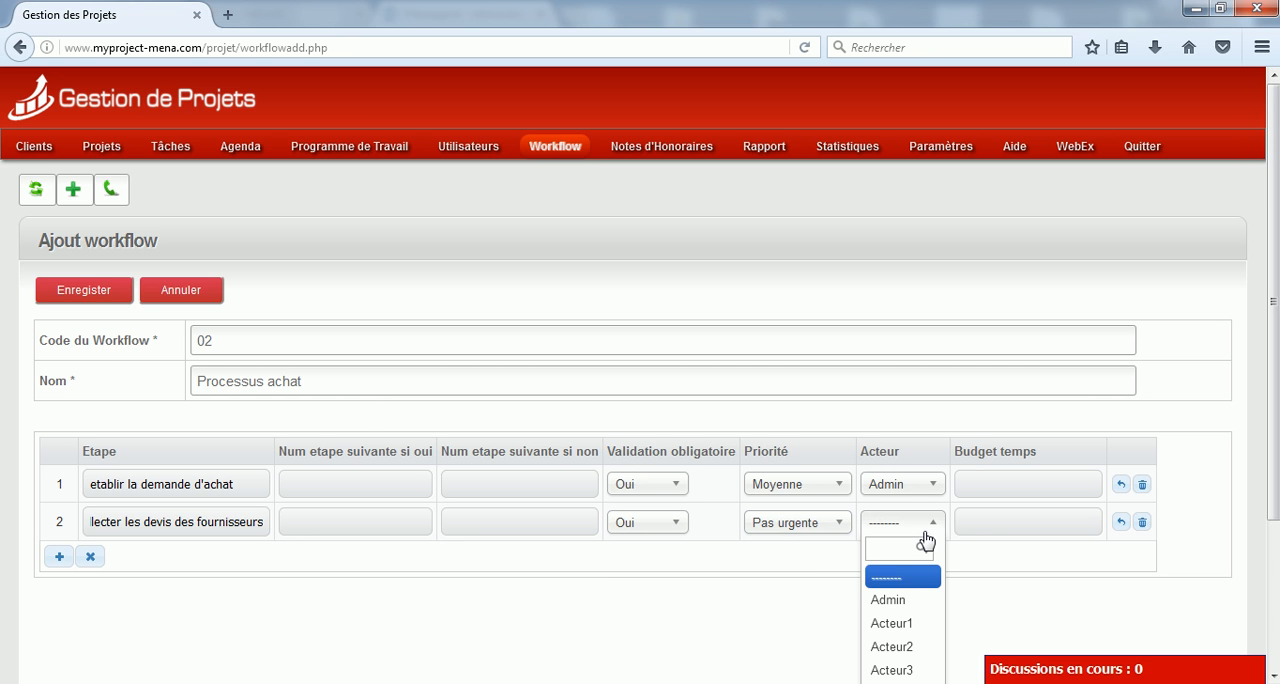
left_click(914, 600)
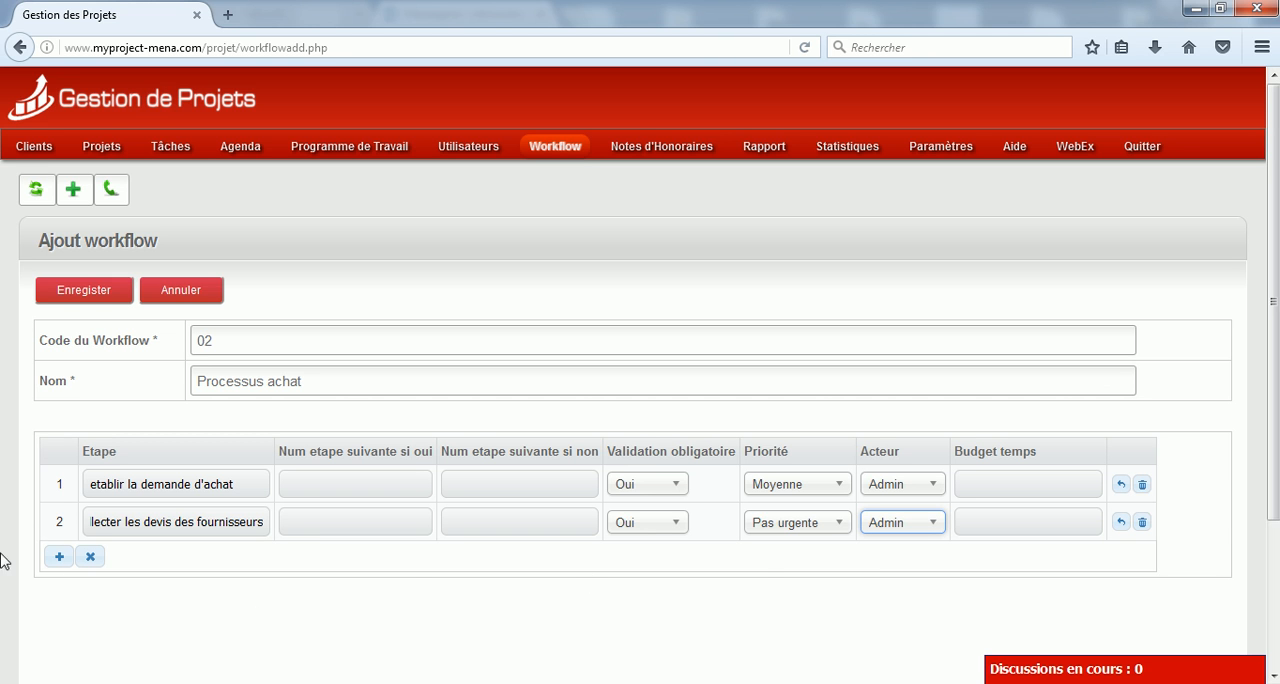
Add step 3, "Lancer la commande", with mandatory validation Oui, priority Pas urgente and actor Admin
left_click(59, 556)
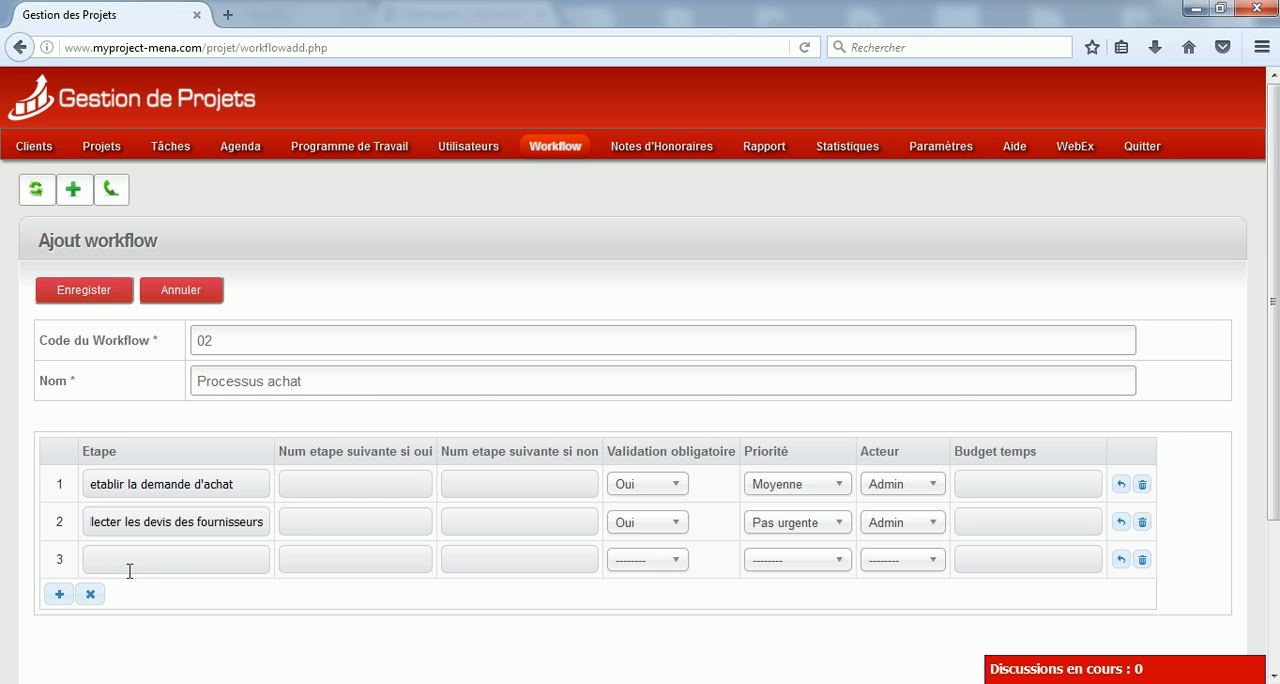
type("Lancer la commande")
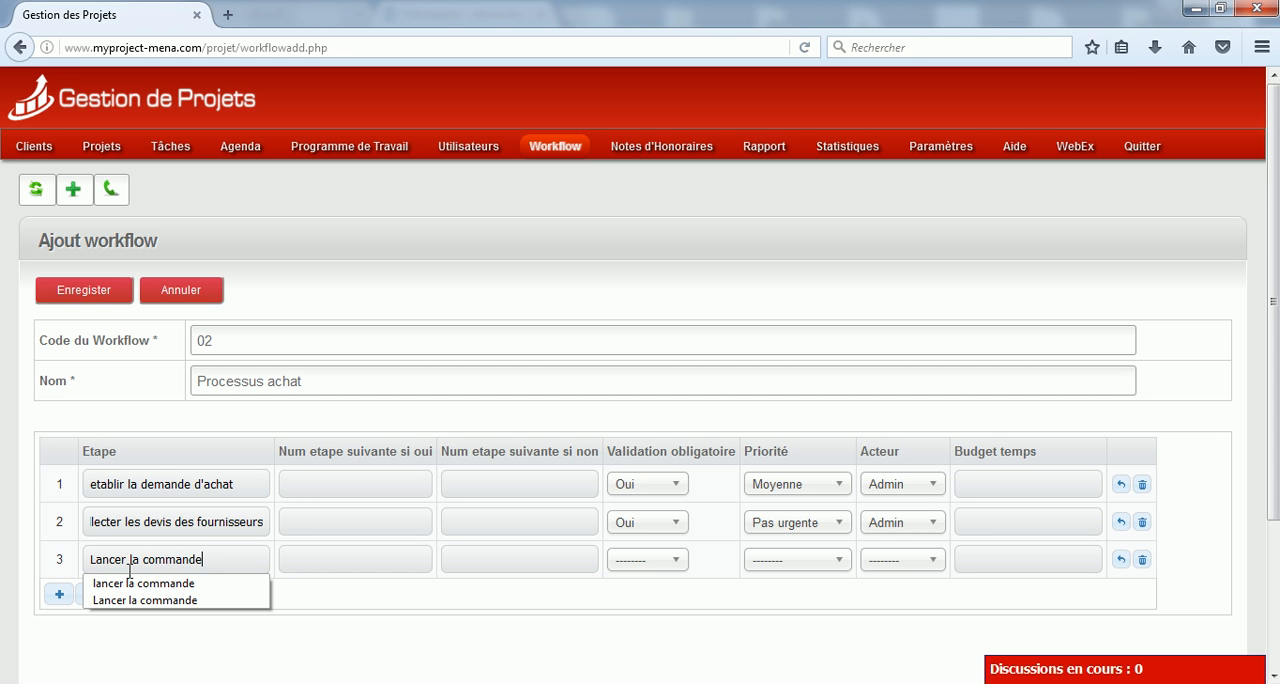
left_click(663, 563)
left_click(646, 638)
left_click(829, 566)
left_click(800, 632)
left_click(900, 560)
left_click(890, 634)
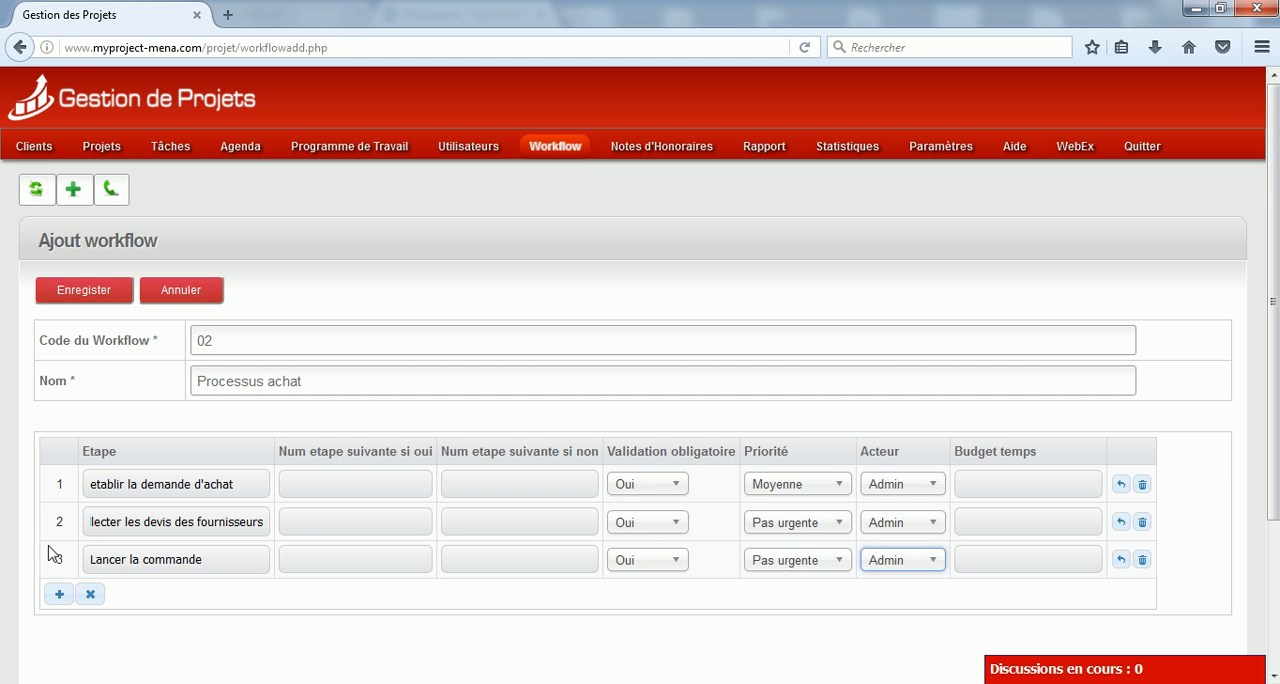
Add step 4, "receptionner achat", with mandatory validation Oui, priority Urgente and actor Admin, and save the workflow
left_click(59, 594)
left_click(115, 595)
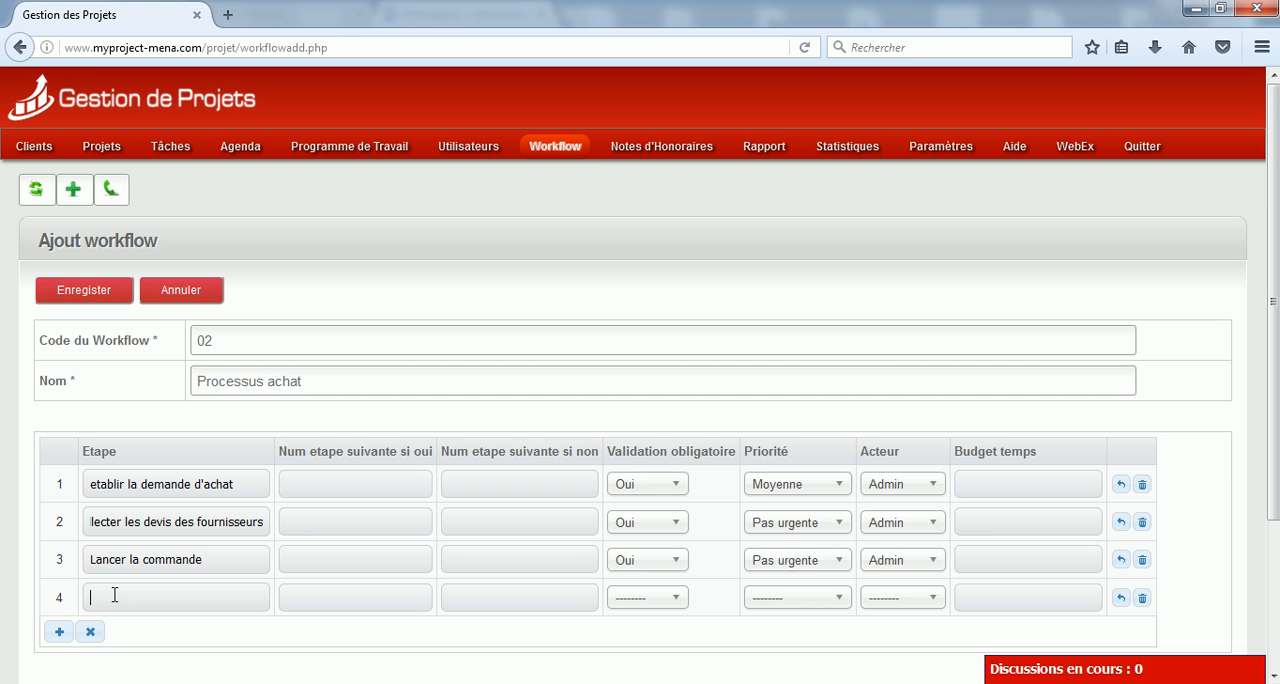
type("rece")
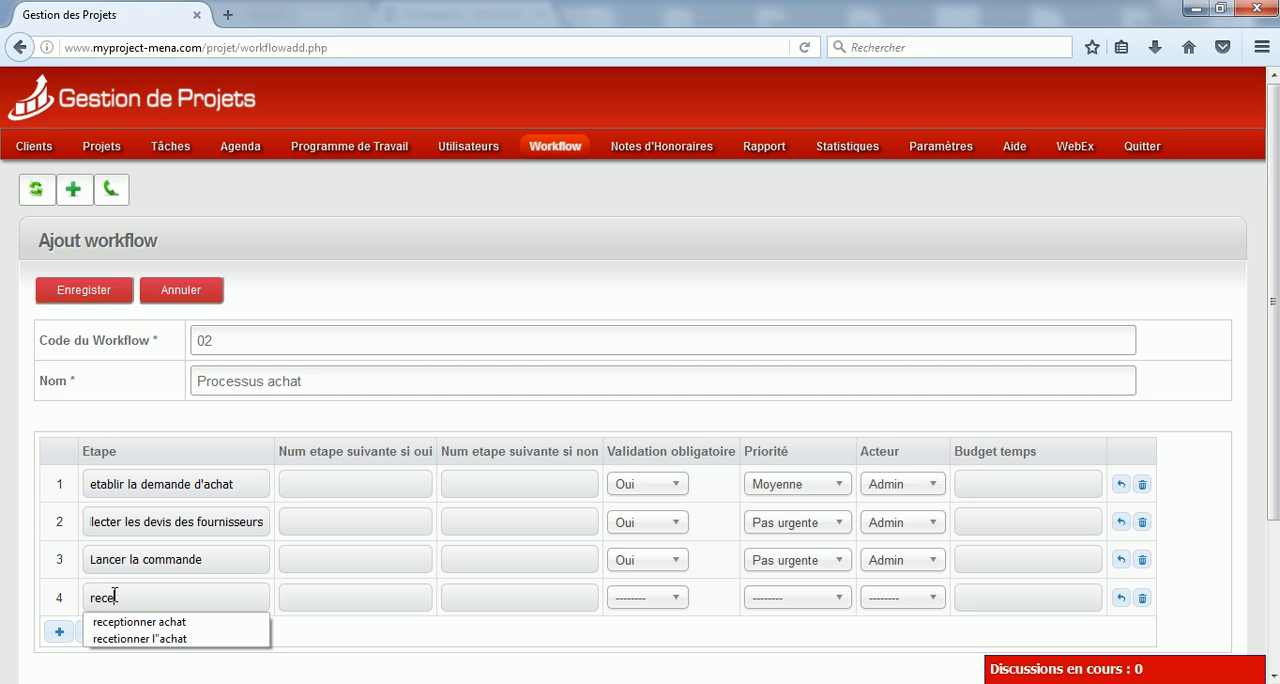
type("ptionner achat")
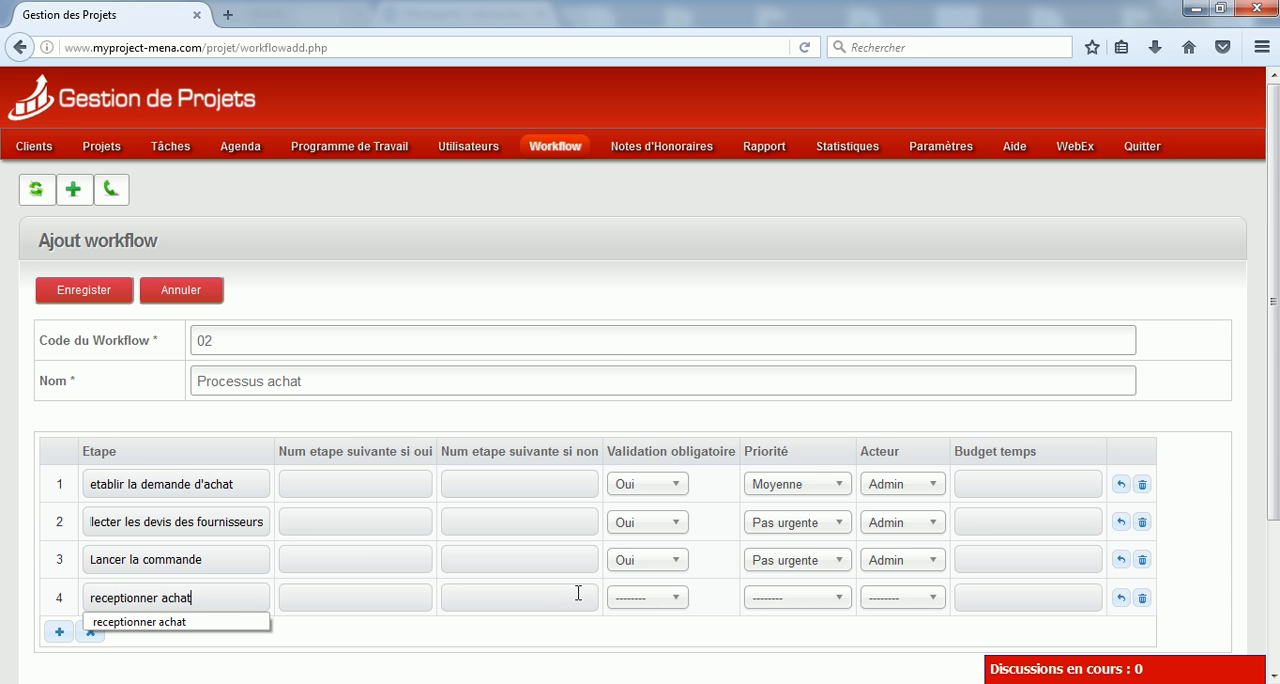
left_click(660, 598)
left_click(663, 675)
left_click(797, 597)
scroll(835, 549, "down", 3)
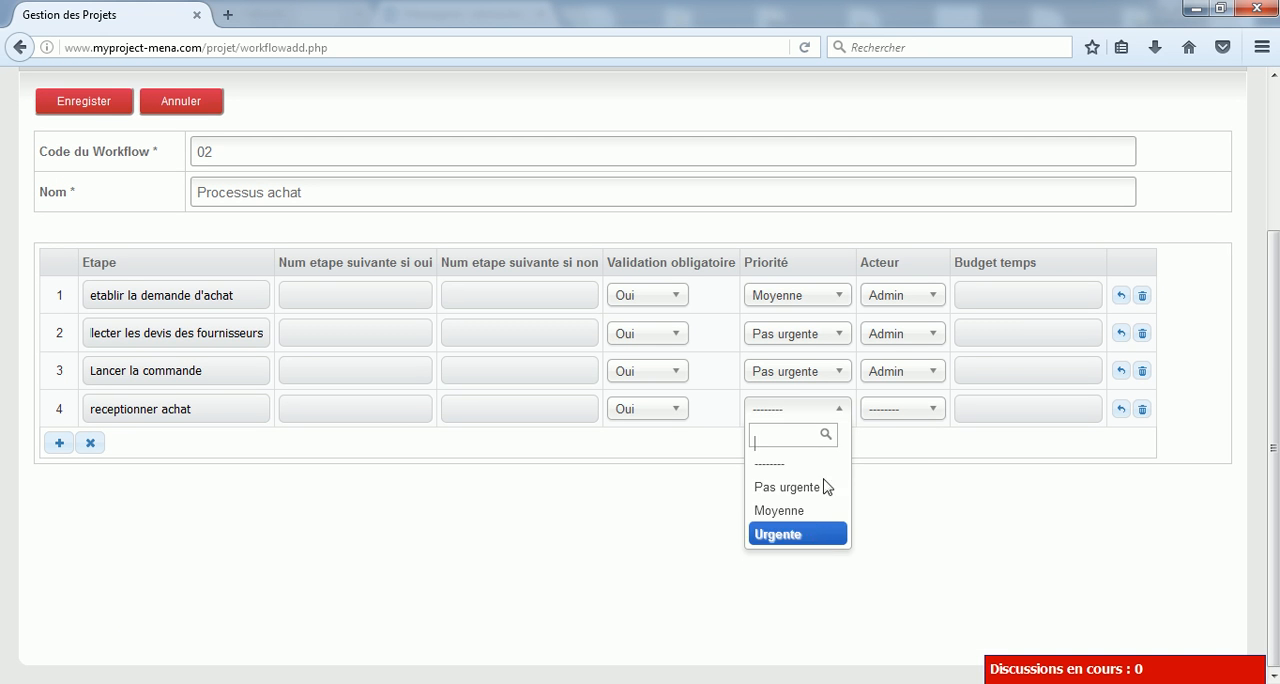
left_click(817, 532)
left_click(894, 410)
left_click(886, 486)
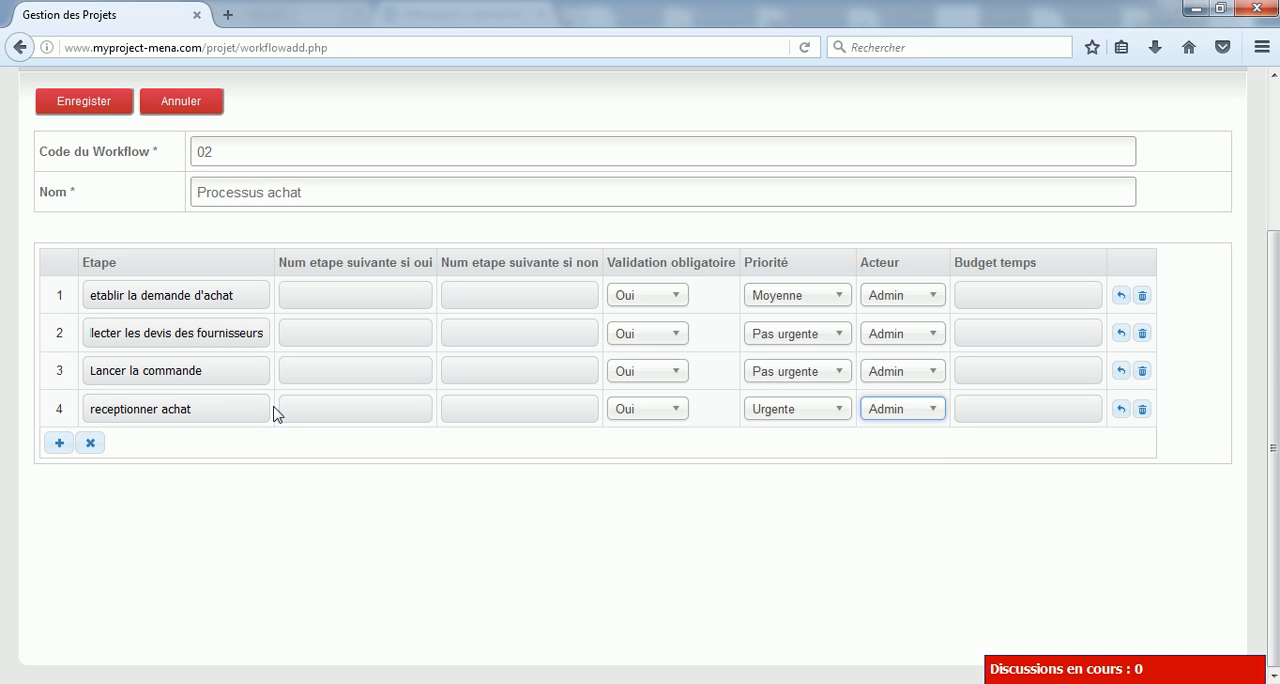
scroll(240, 410, "up", 2)
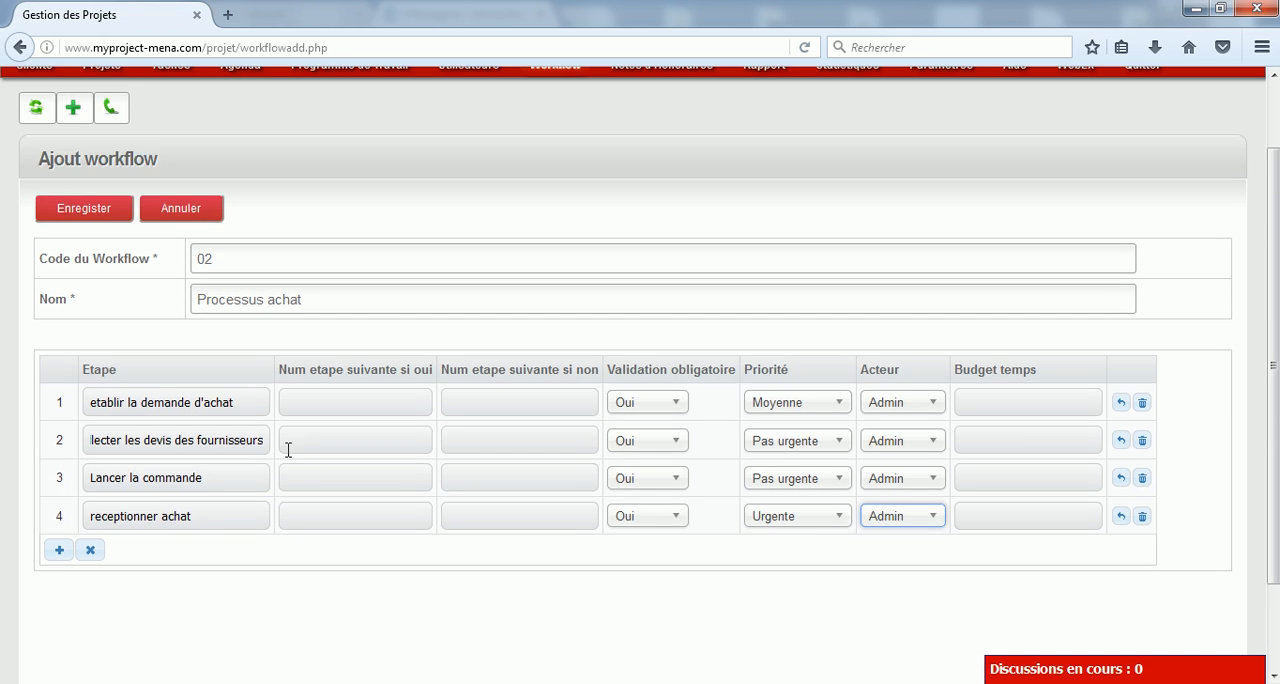
left_click(84, 209)
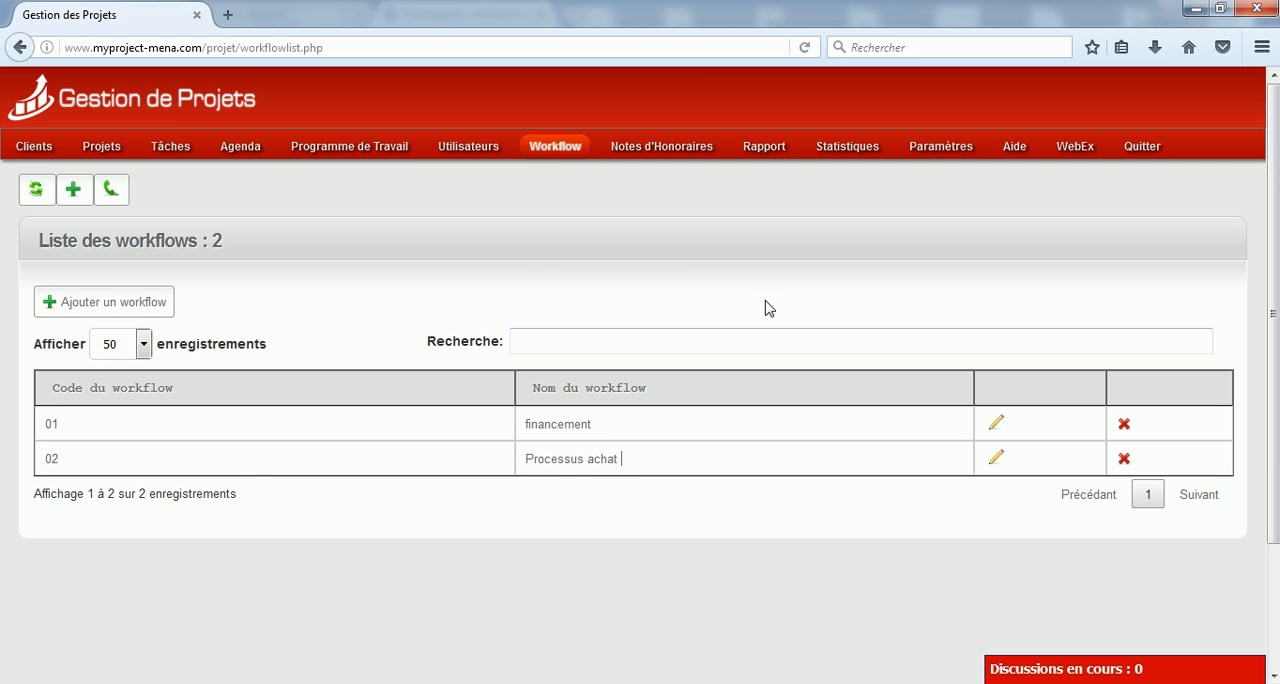
Start launching a new workflow from the running workflows, choosing Projet1 and applying the process "02 : Processus achat"
mouse_move(558, 150)
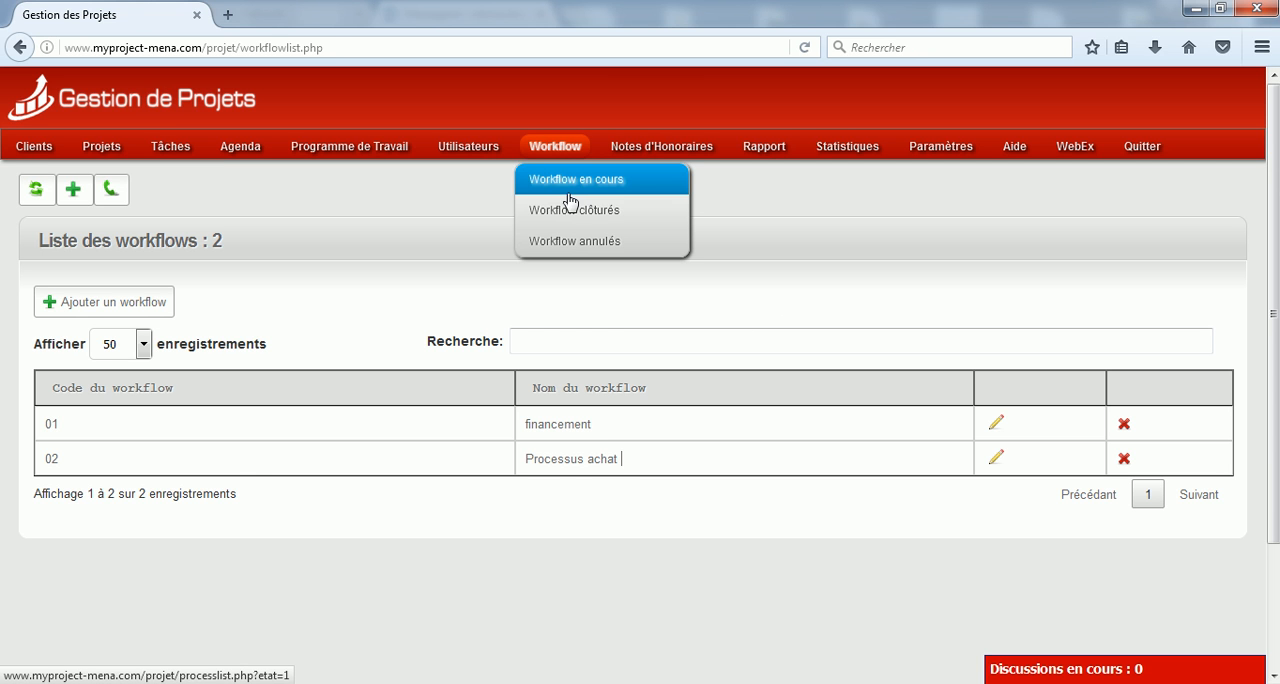
left_click(570, 200)
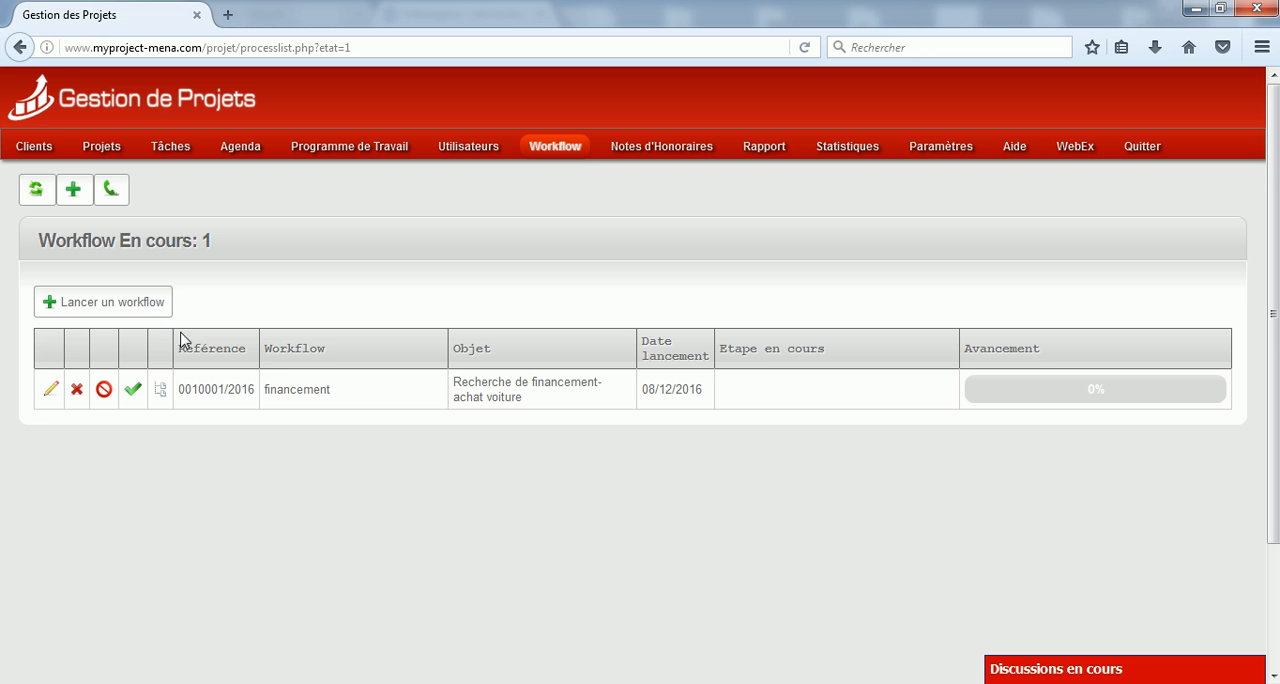
left_click(138, 311)
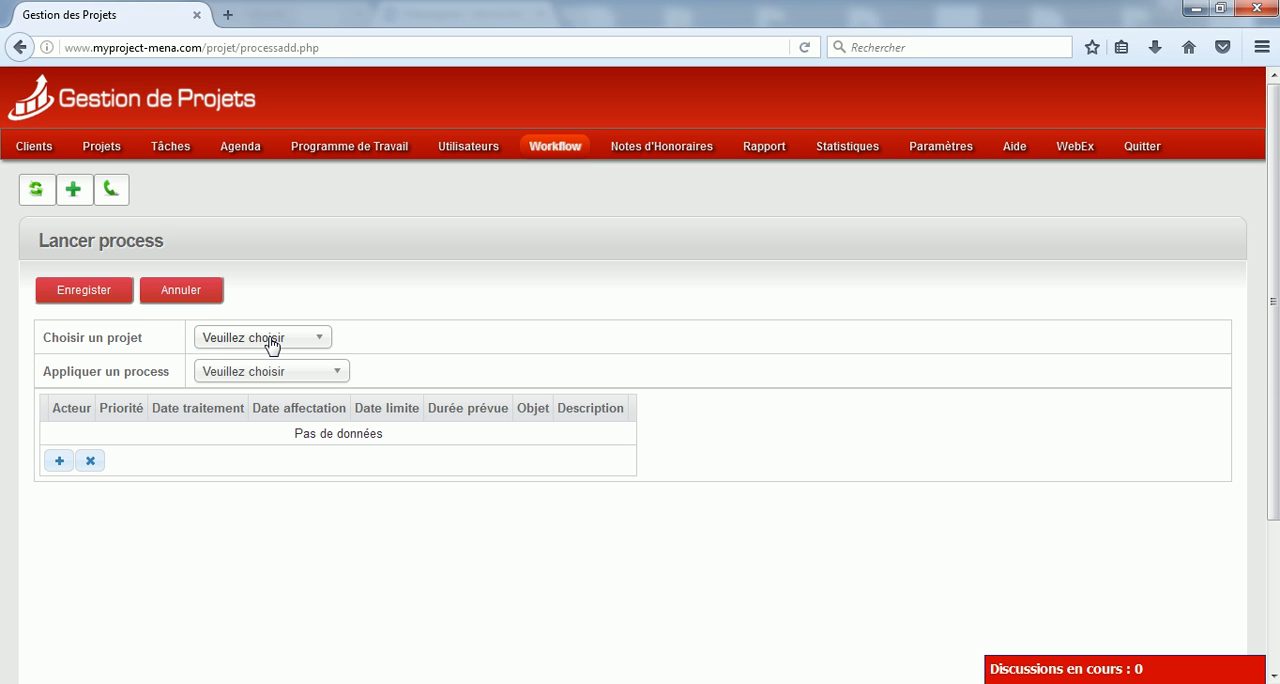
left_click(270, 338)
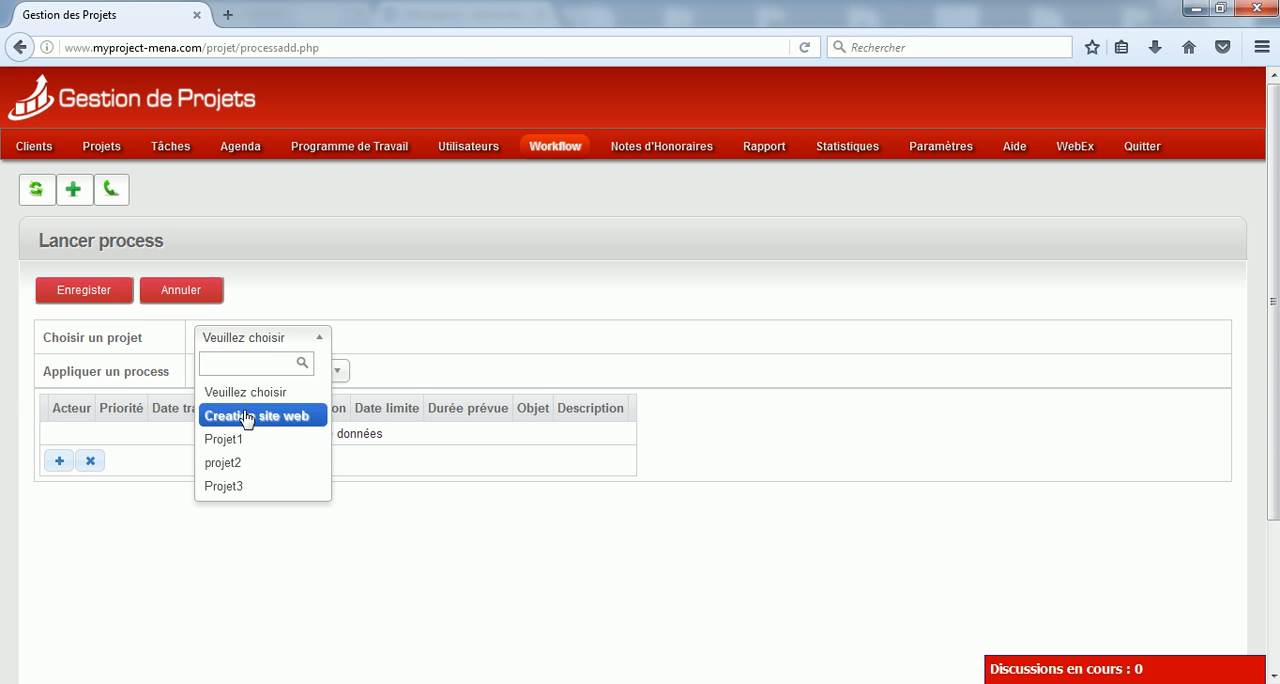
left_click(232, 444)
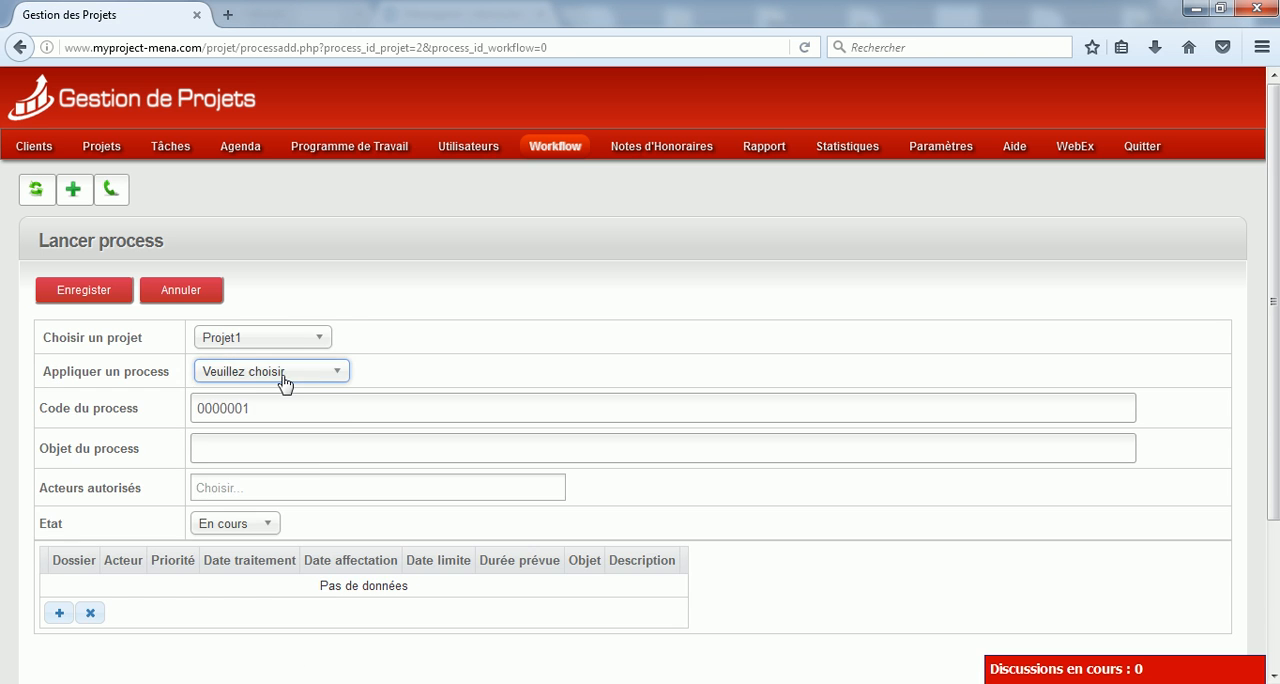
left_click(283, 373)
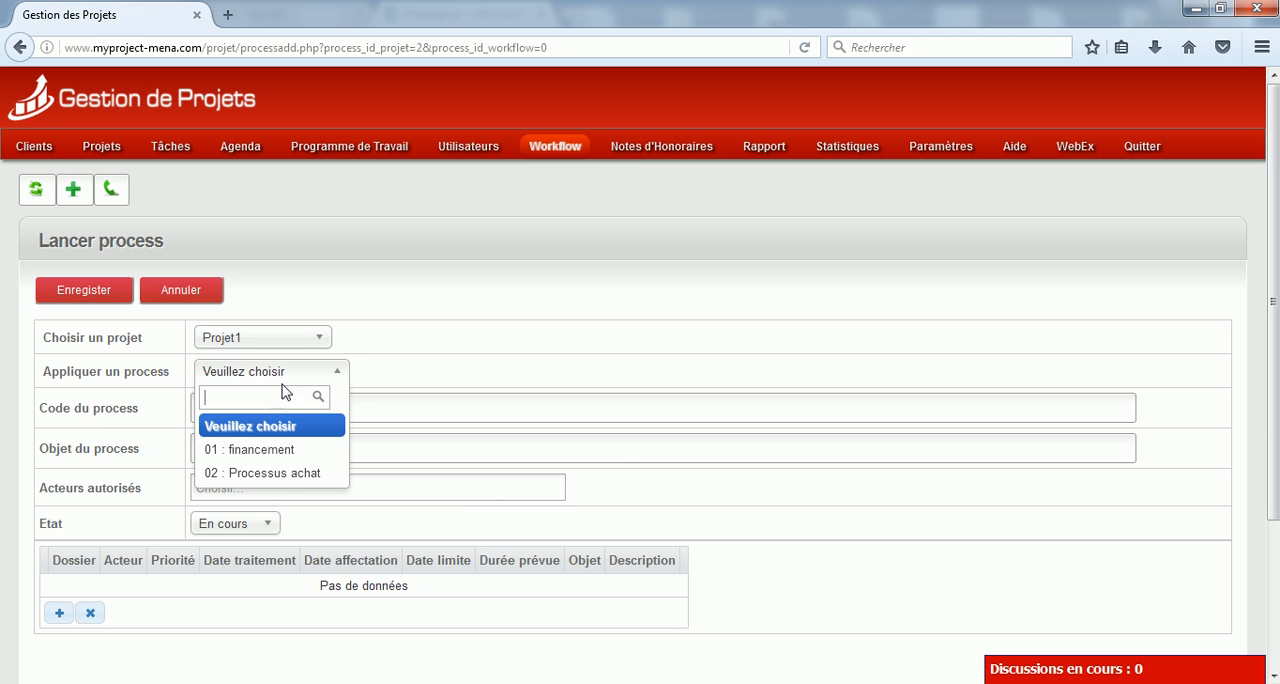
left_click(236, 475)
Replace the object of the process with "achat materiel"
left_click(330, 451)
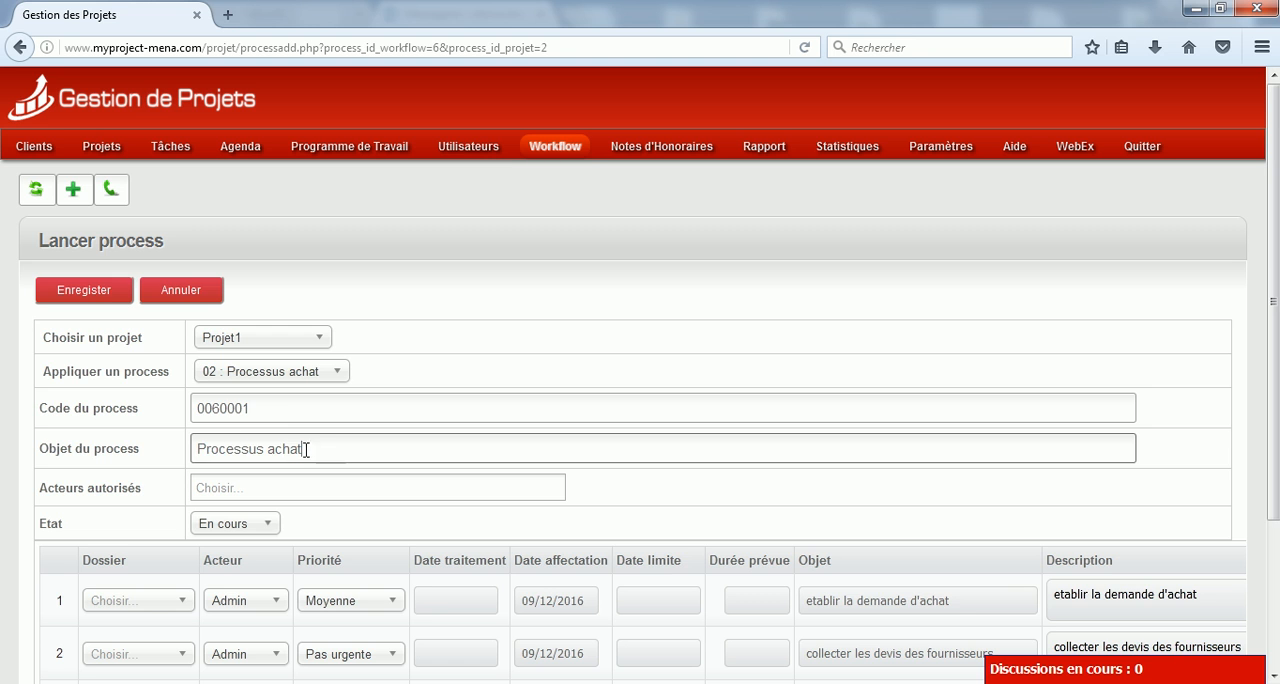
left_click_drag(330, 451, 154, 437)
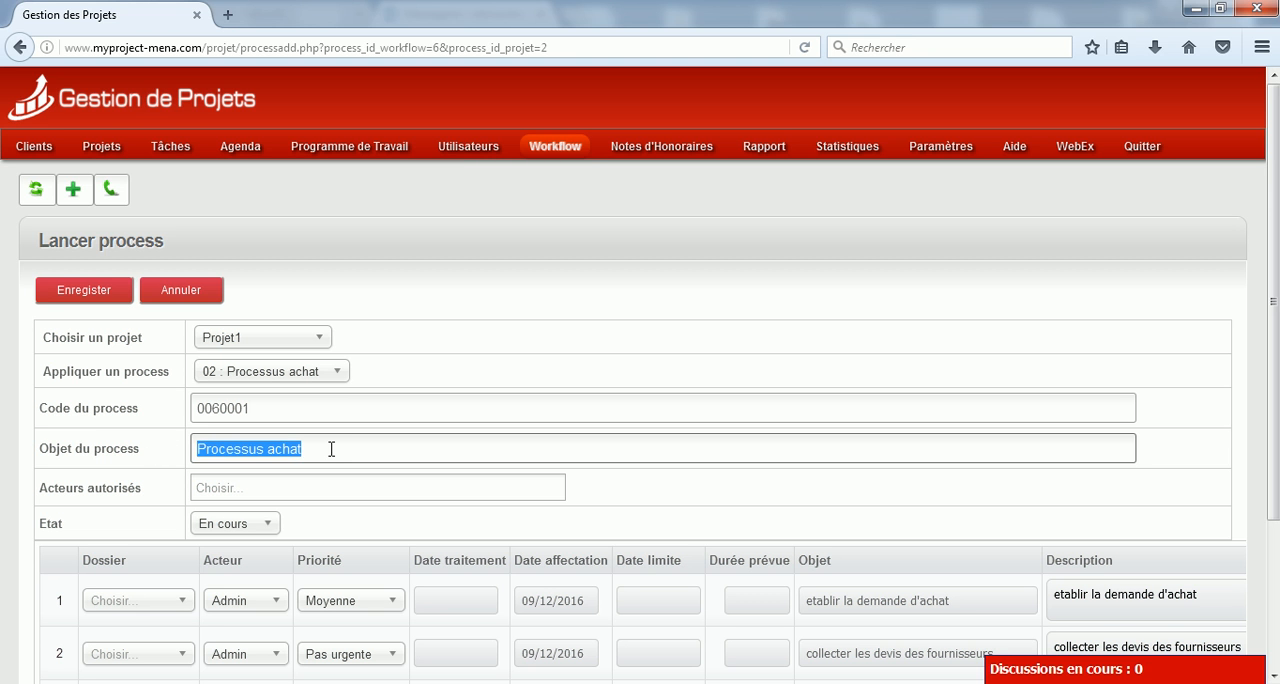
type("achat")
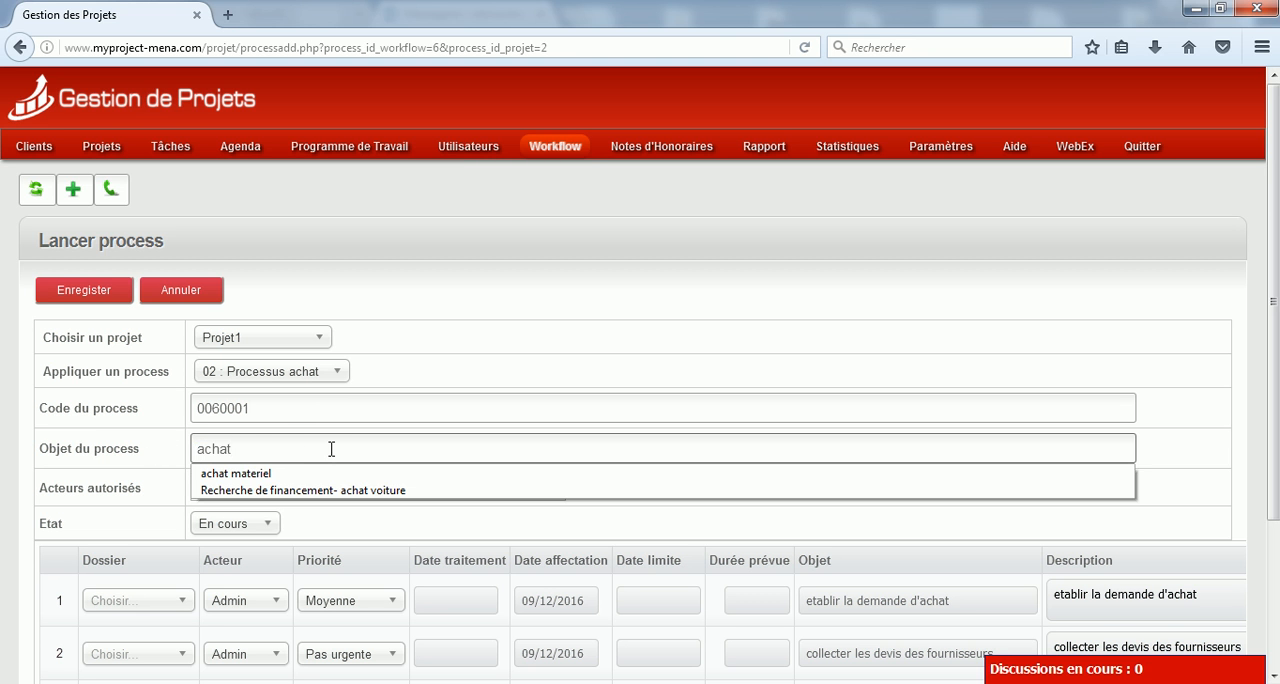
left_click(245, 473)
Add Acteur1 and acteur3 as authorised actors of the process
left_click(248, 490)
scroll(511, 507, "down", 1)
scroll(511, 507, "down", 1)
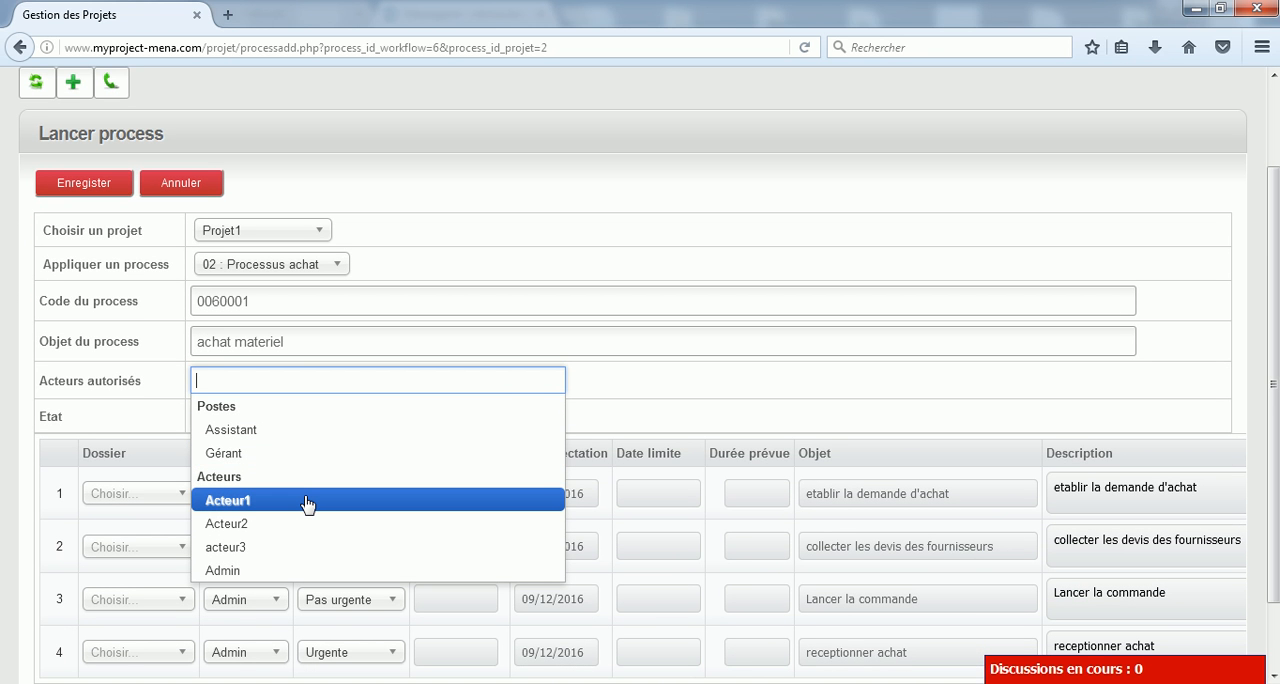
left_click(306, 503)
left_click(334, 380)
left_click(250, 547)
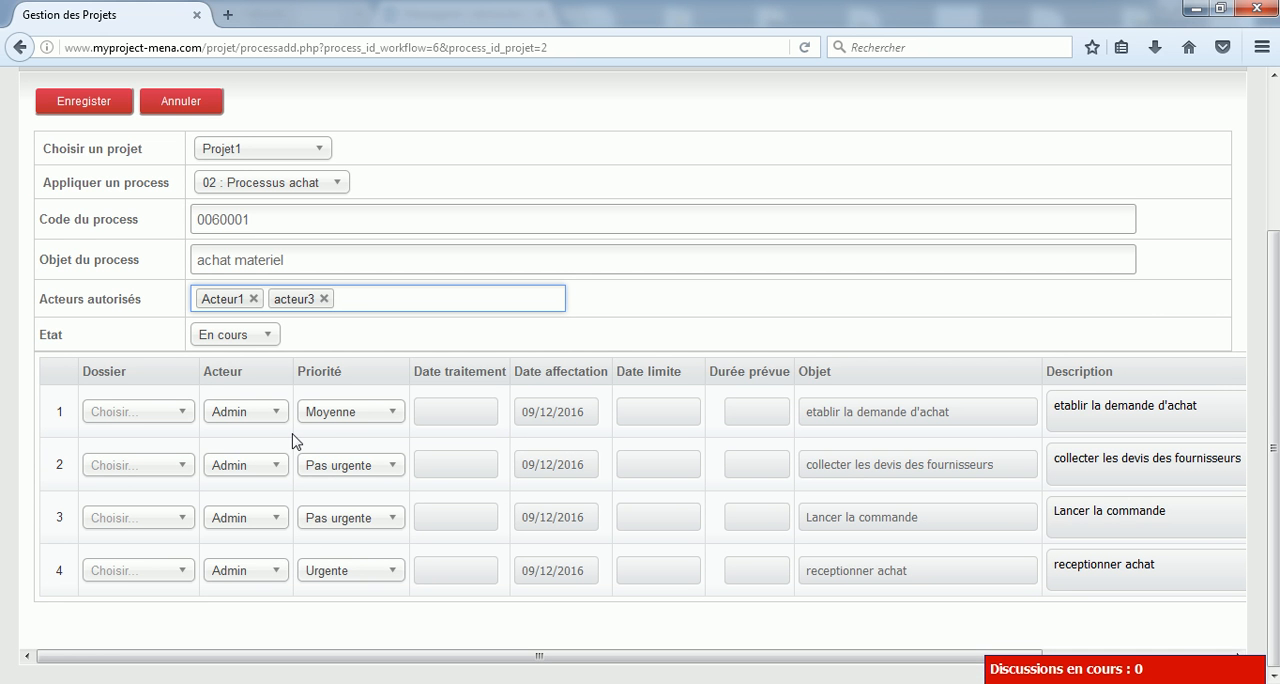
Assign Dossier1 to all four steps of the process
left_click(137, 411)
left_click(140, 465)
left_click(149, 466)
left_click(122, 518)
left_click(116, 518)
left_click(114, 568)
left_click(114, 570)
left_click(110, 625)
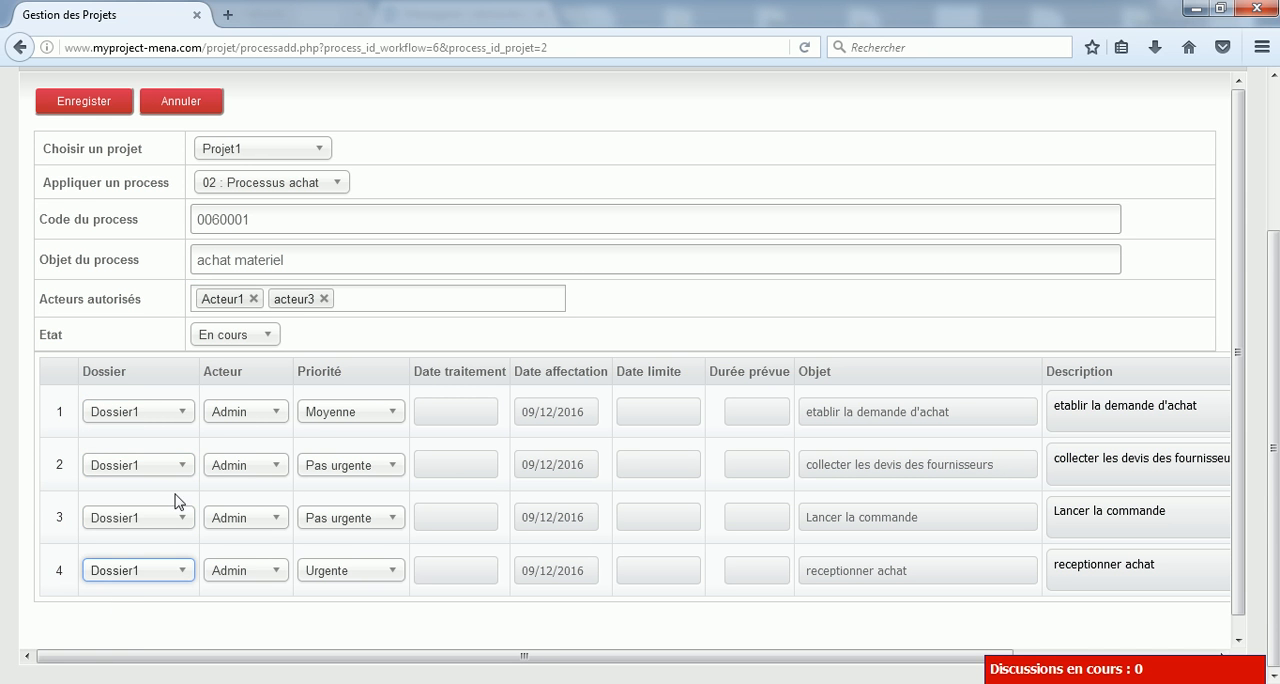
Set the processing dates of steps 1 to 4 to 11/12/2016, 12/12/2016, 13/12/2016 and 14/12/2016 respectively
left_click(461, 412)
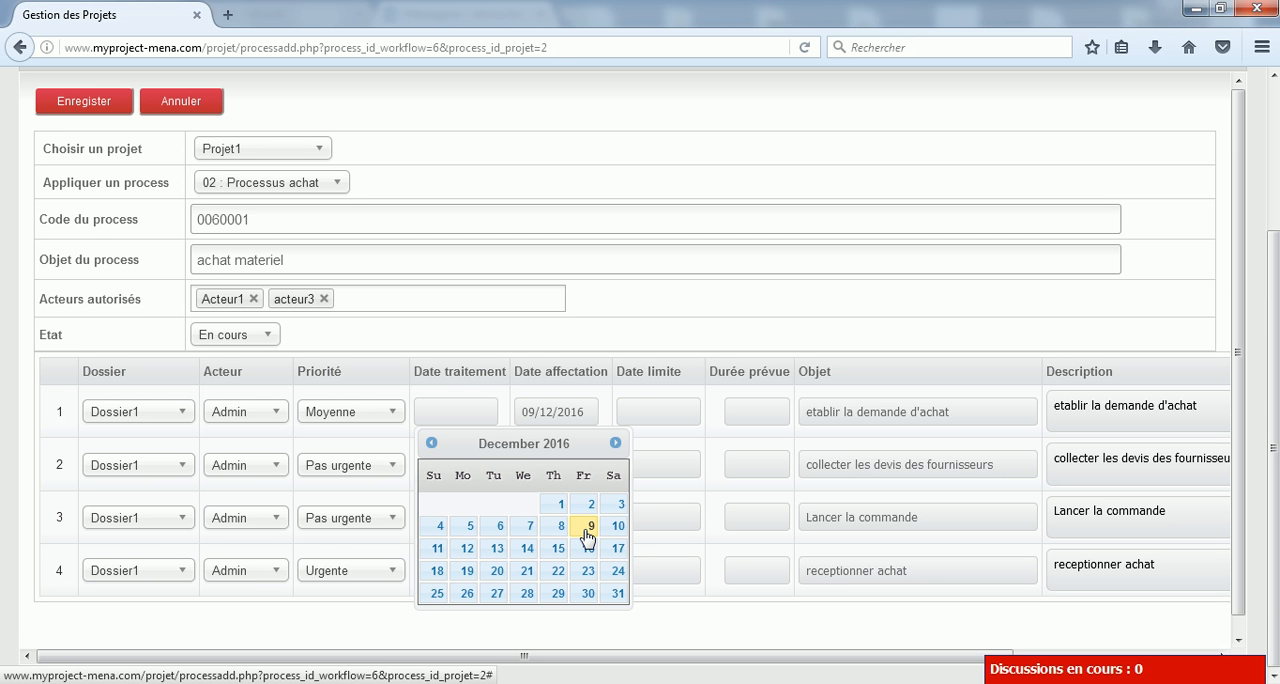
left_click(437, 550)
left_click(458, 464)
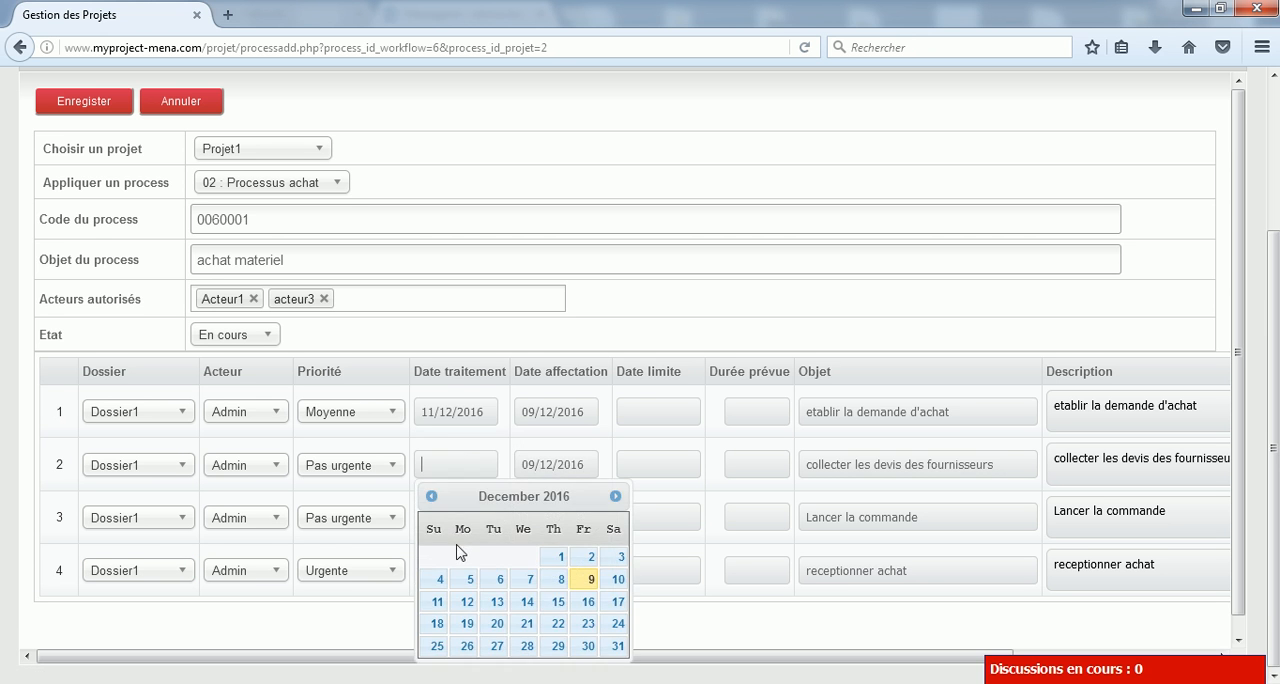
left_click(466, 601)
left_click(463, 517)
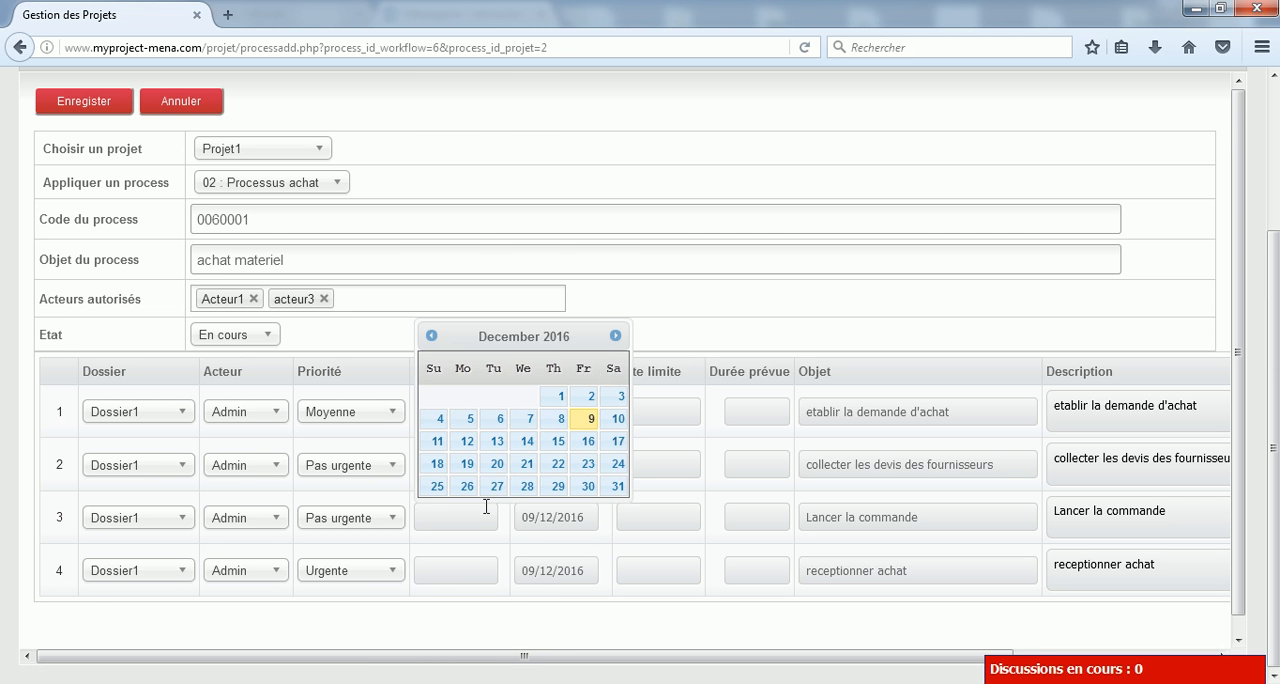
left_click(497, 441)
left_click(476, 569)
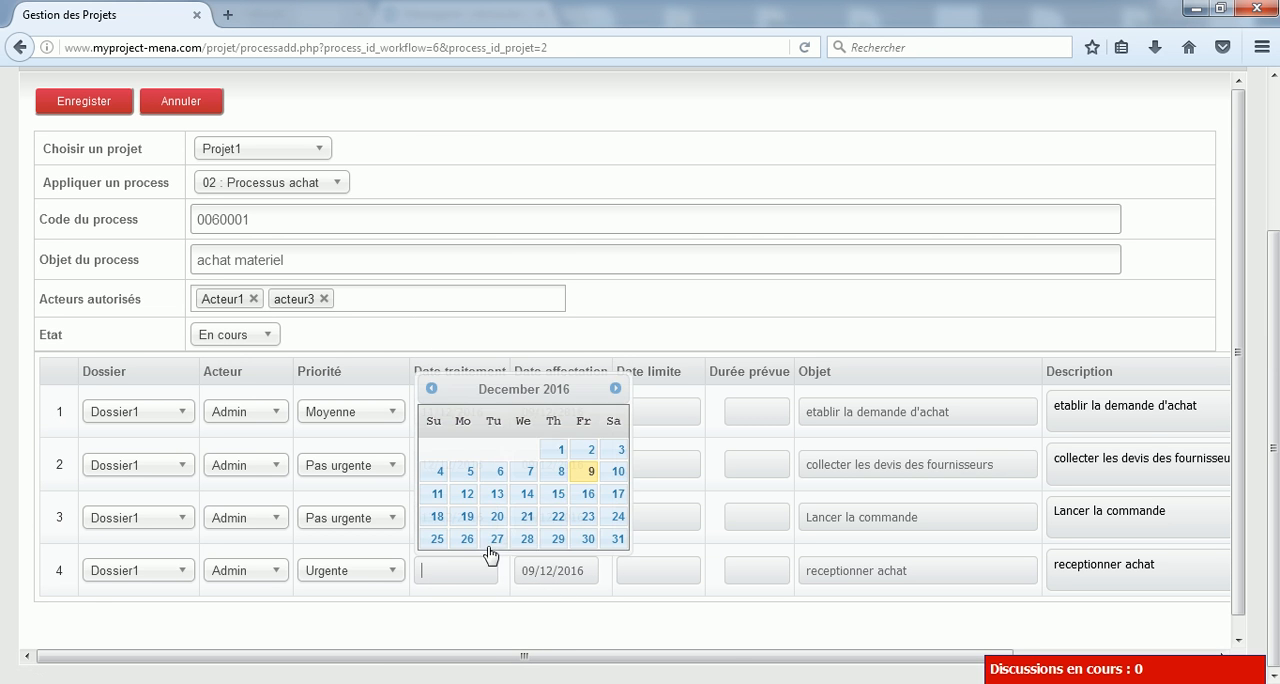
left_click(529, 494)
Check the step descriptions and save the process to launch it
scroll(674, 617, "right", 2)
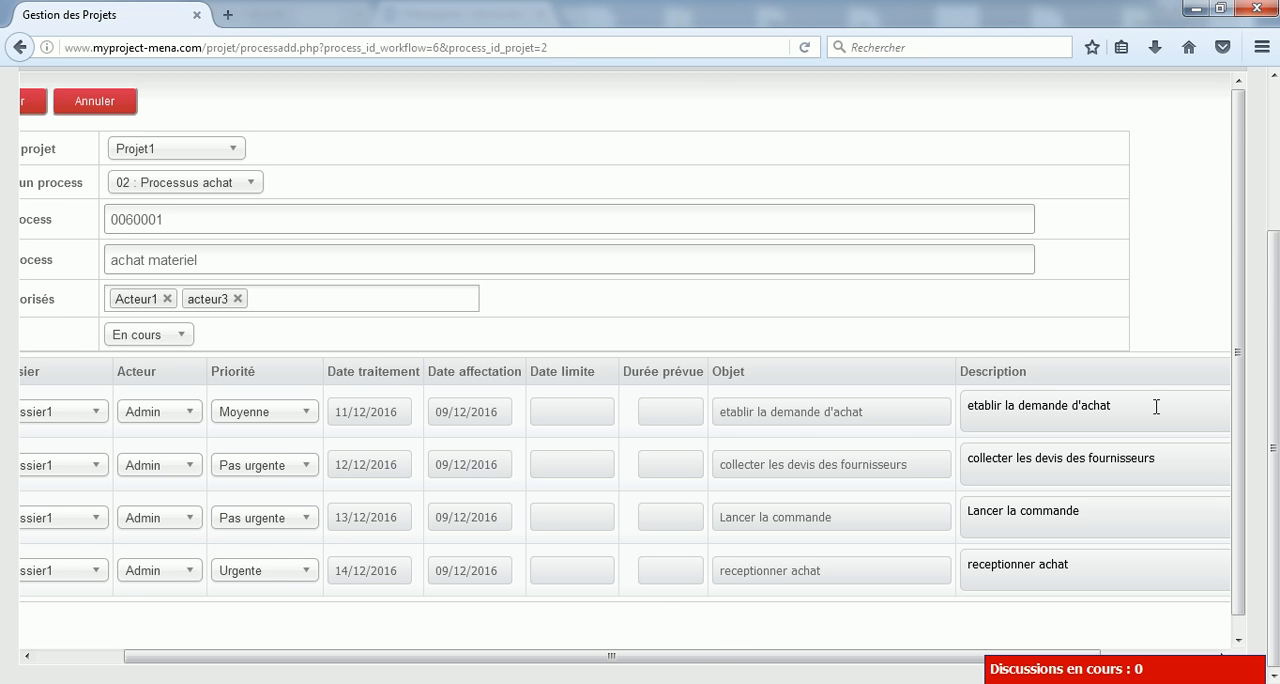
left_click_drag(712, 657, 580, 655)
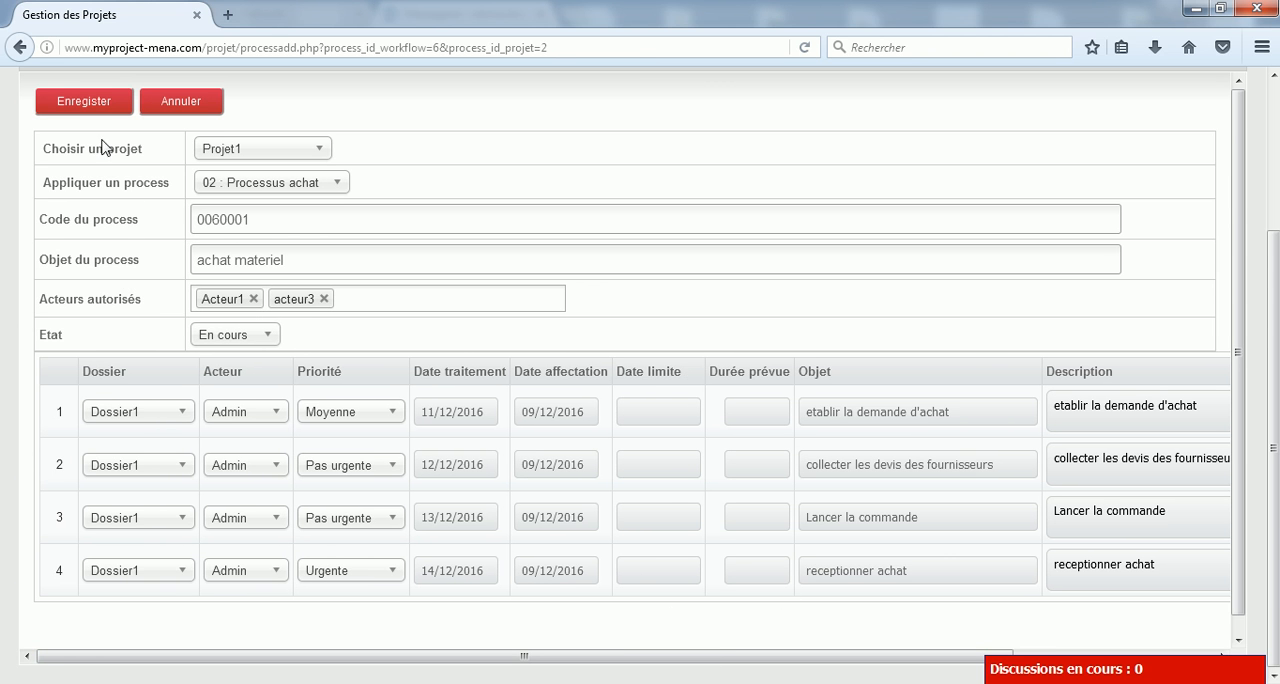
left_click(86, 110)
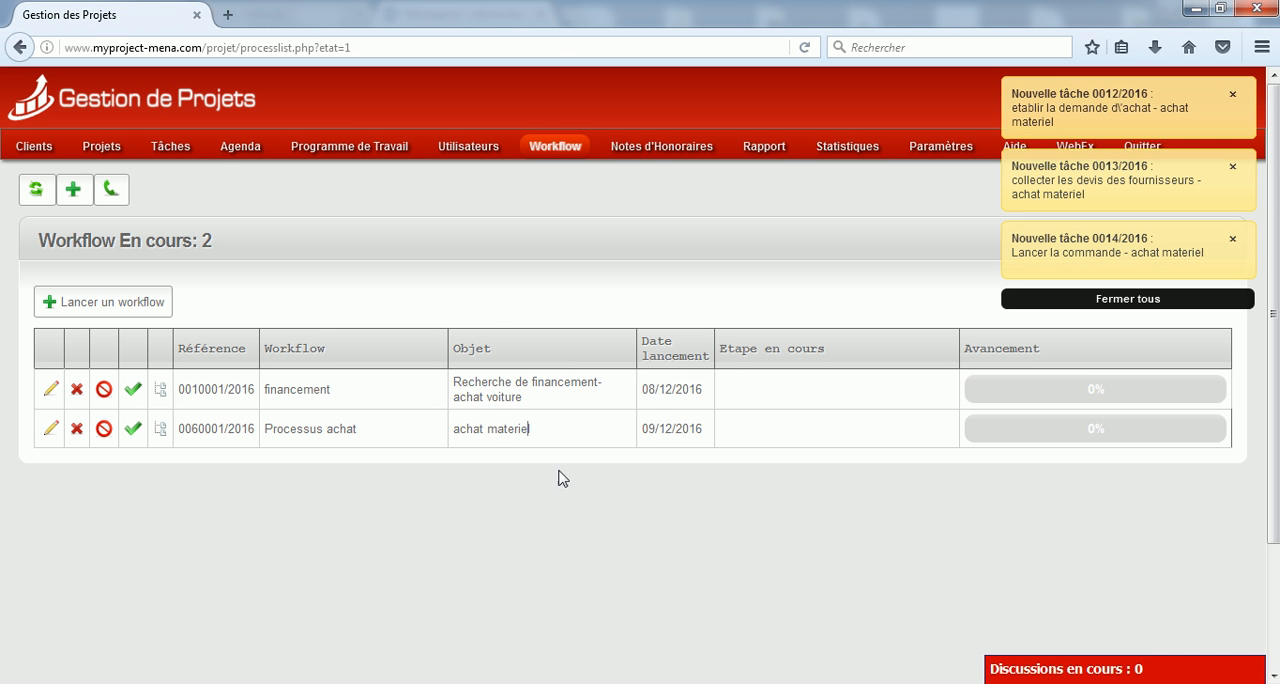
Check the "achat materiel" entry among the running workflows and its generated tasks in the pending task list
left_click_drag(560, 434, 450, 433)
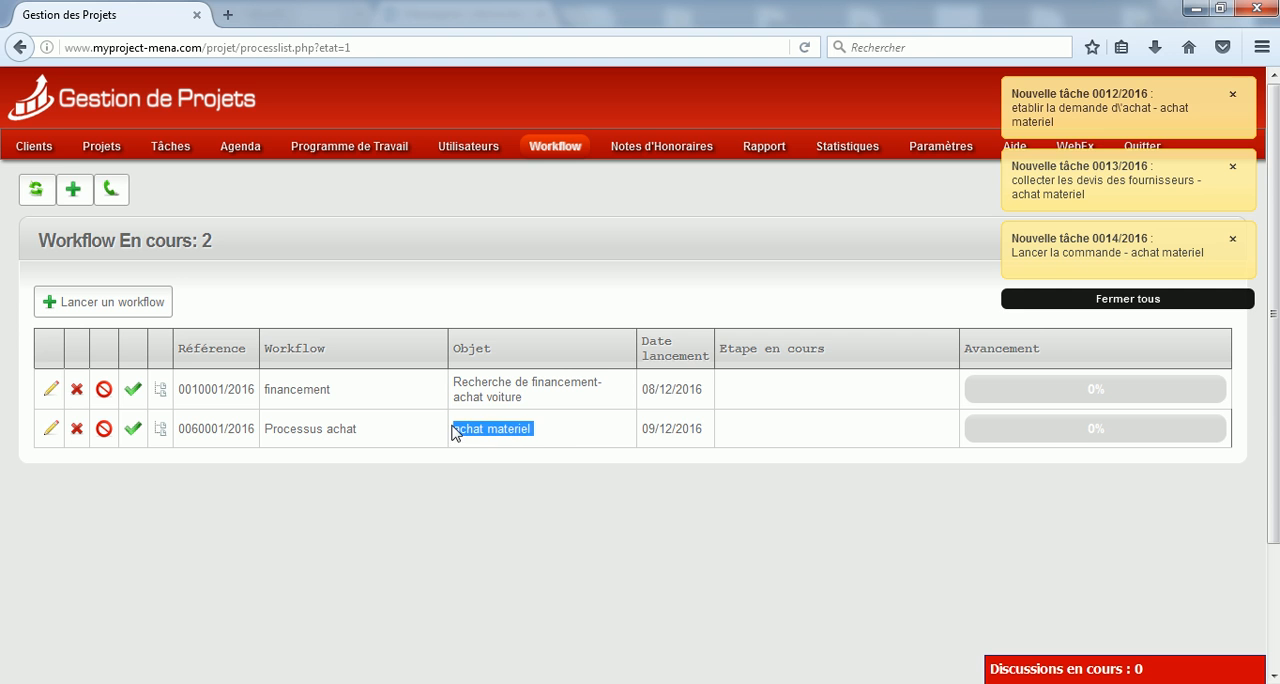
left_click(531, 428)
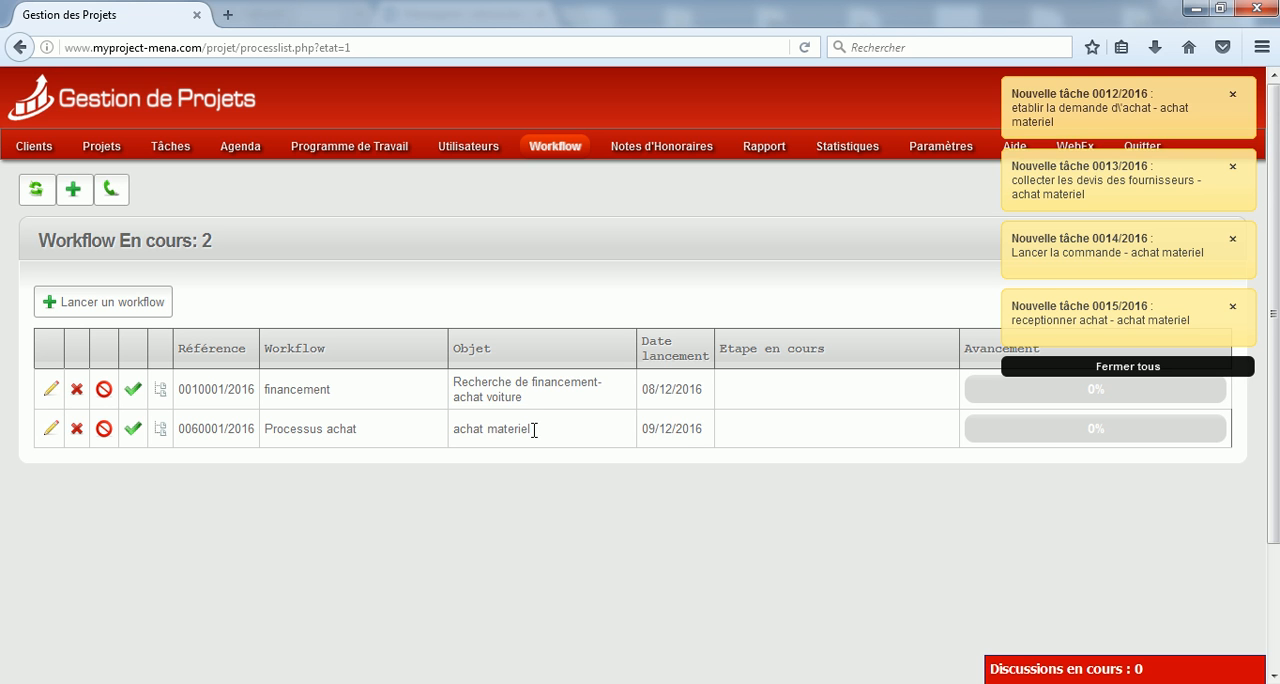
left_click(171, 149)
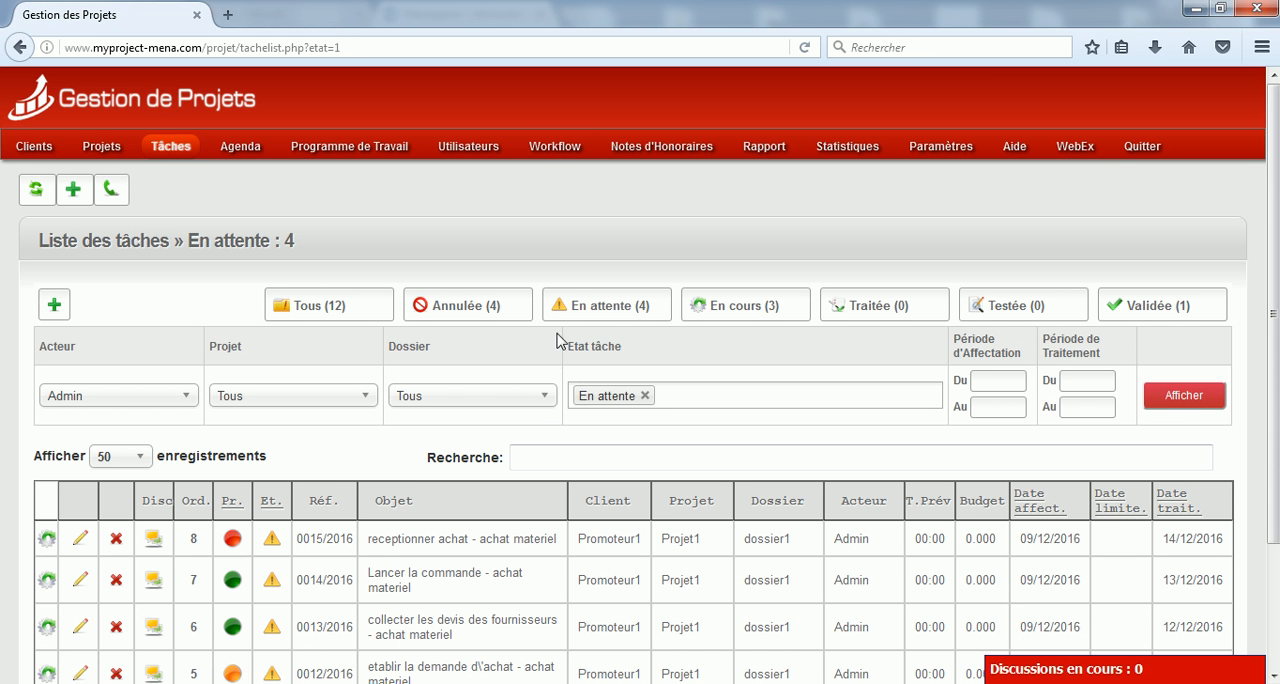
scroll(645, 340, "down", 3)
left_click_drag(416, 390, 496, 391)
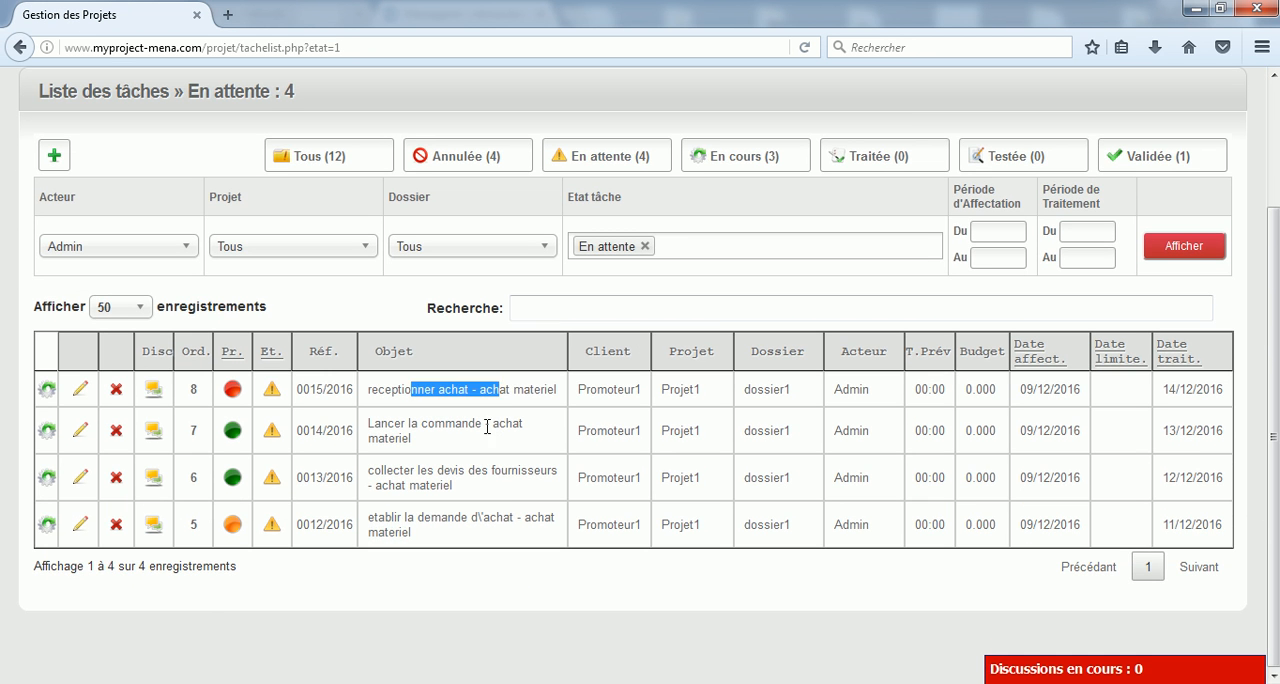
Examine the follow-up sheet of the pending task "receptionner achat - achat materiel" and close it
left_click(270, 389)
scroll(571, 430, "down", 2)
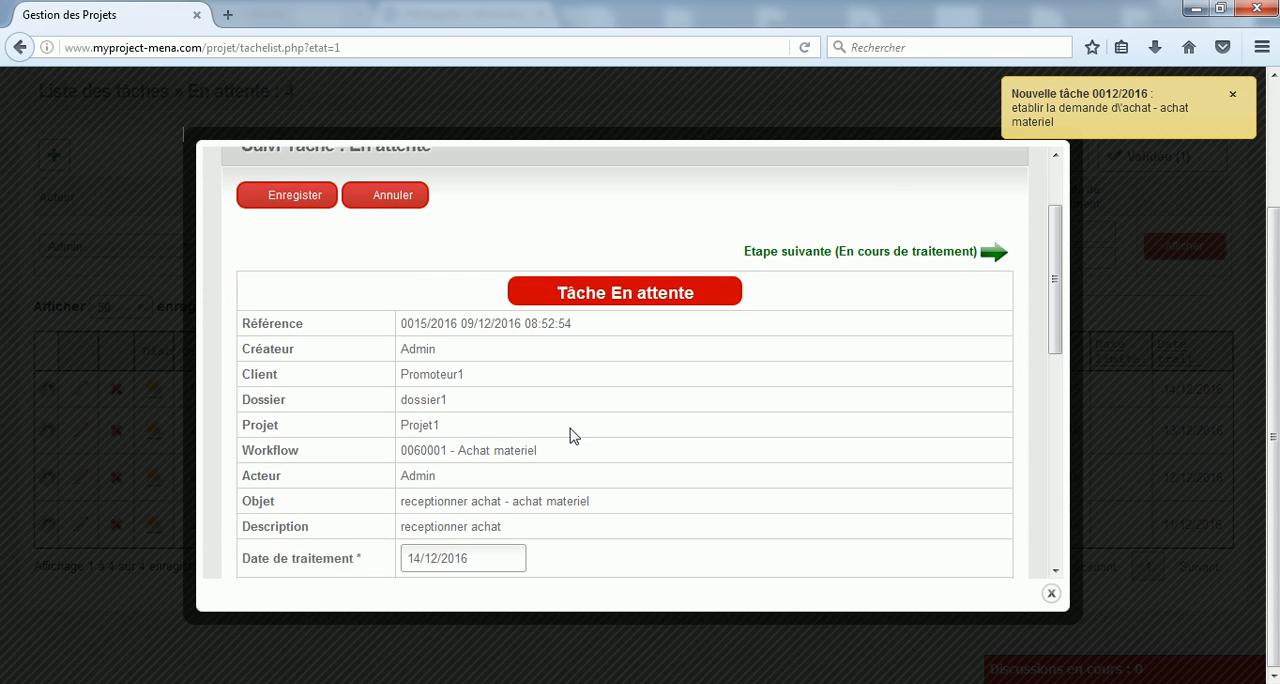
scroll(497, 333, "down", 5)
left_click_drag(565, 232, 353, 217)
left_click(4, 448)
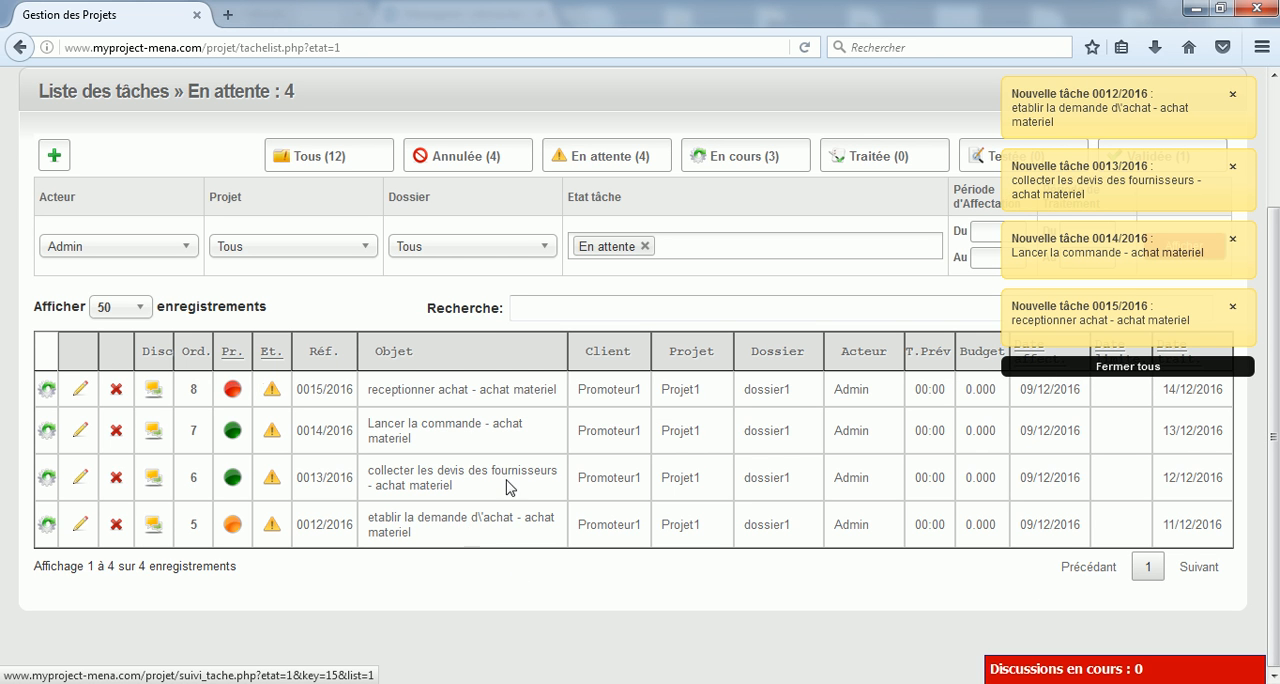
Return to the running workflows and expand the "achat materiel" process to view its steps
scroll(470, 533, "up", 3)
mouse_move(584, 155)
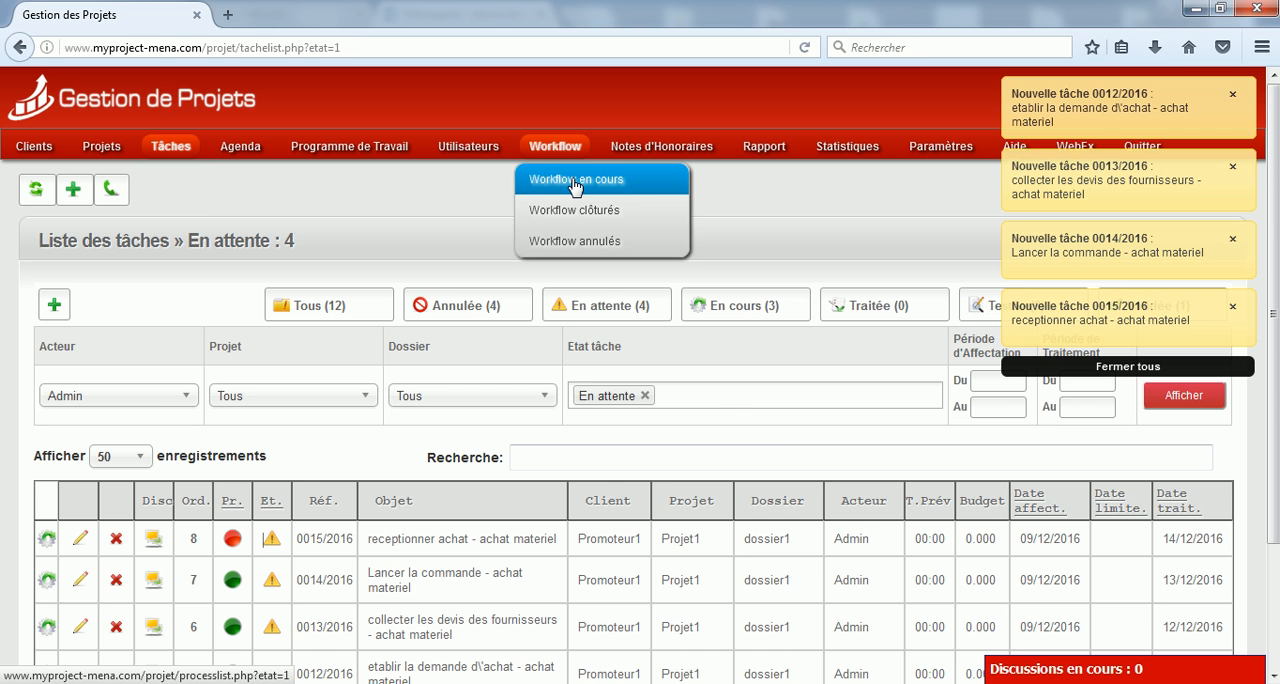
left_click(575, 183)
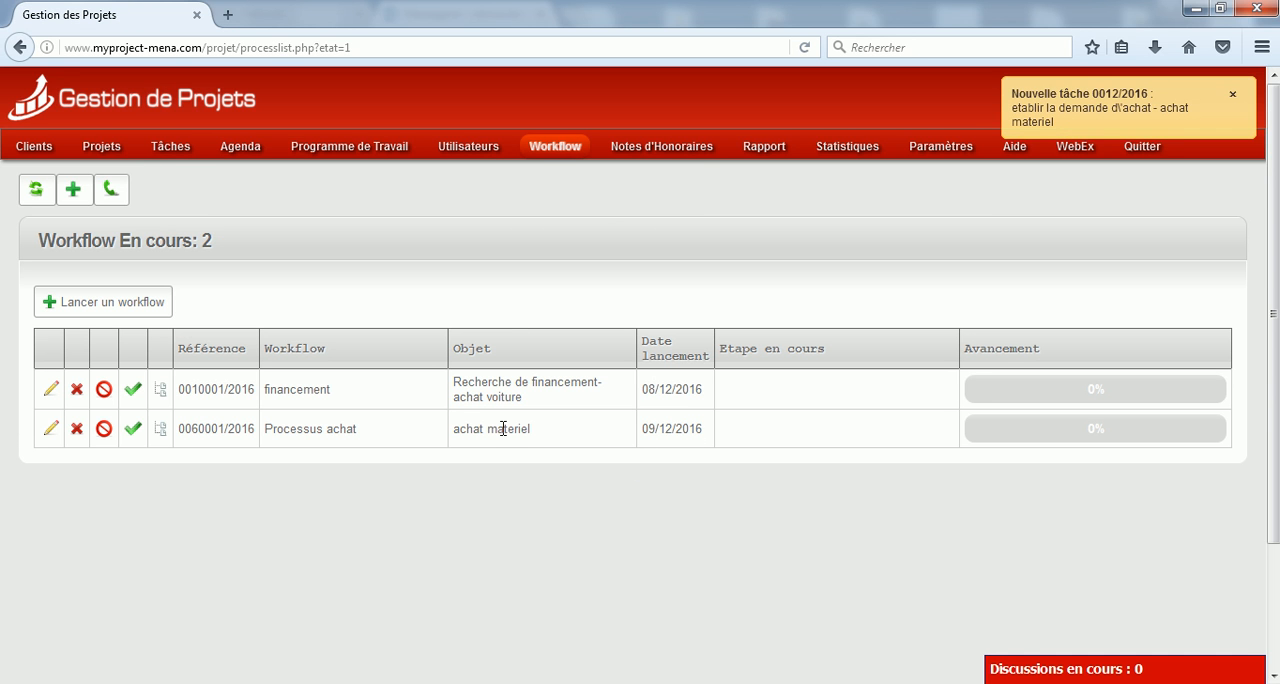
left_click(1008, 440)
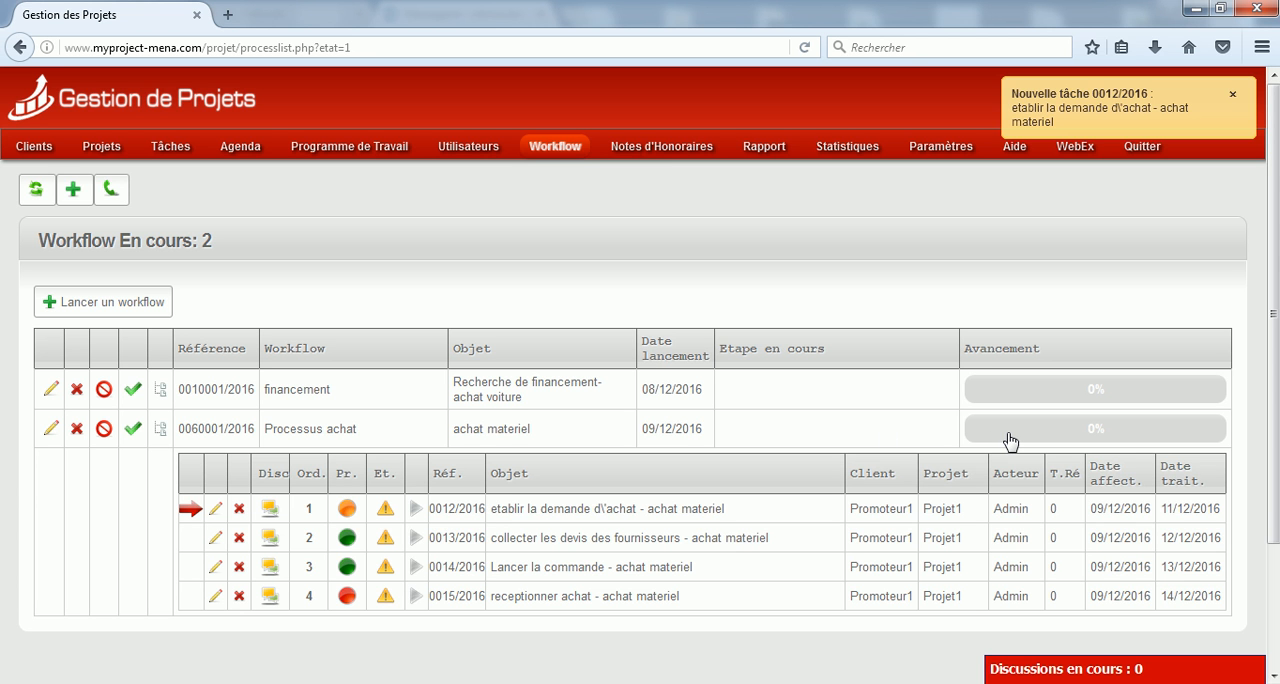
scroll(1008, 440, "down", 2)
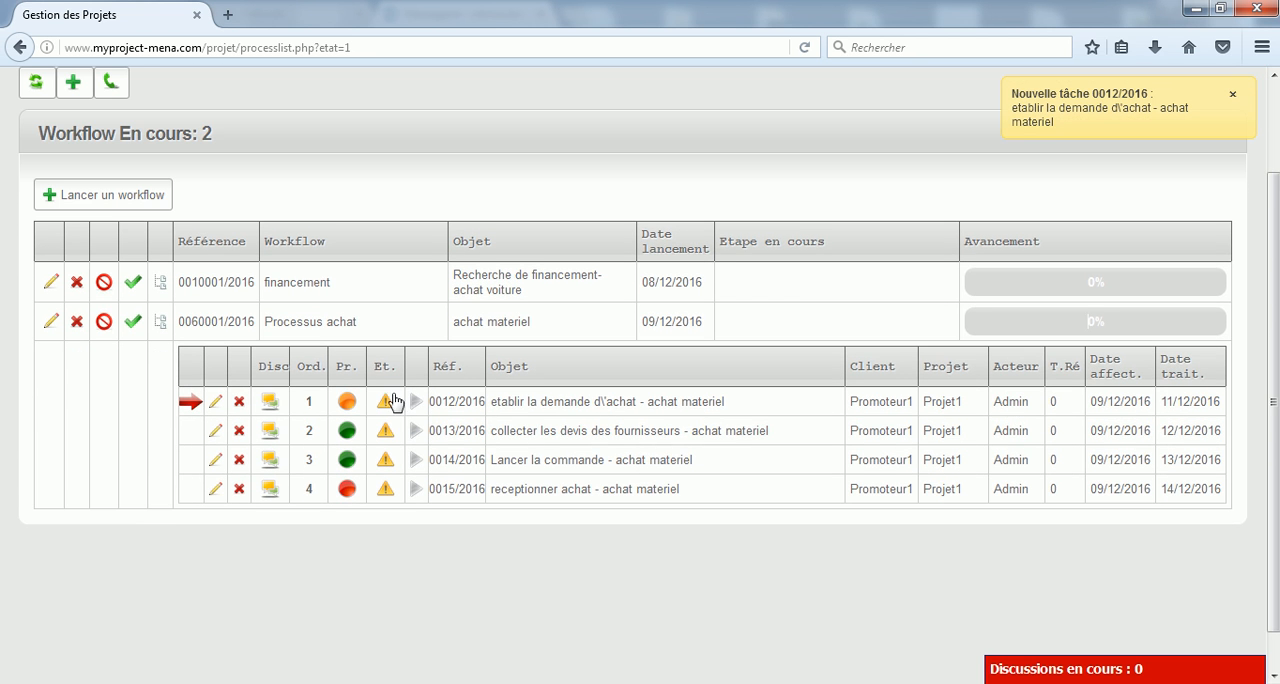